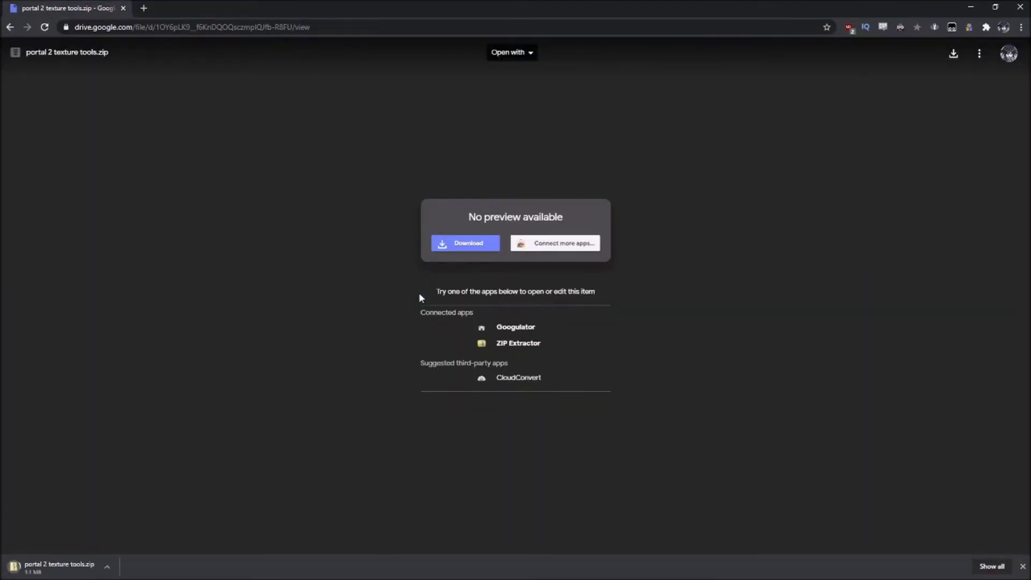
Keep the downloaded portal 2 texture tools.zip from the browser's download shelf
left_click(995, 6)
left_click(354, 404)
left_click(362, 421)
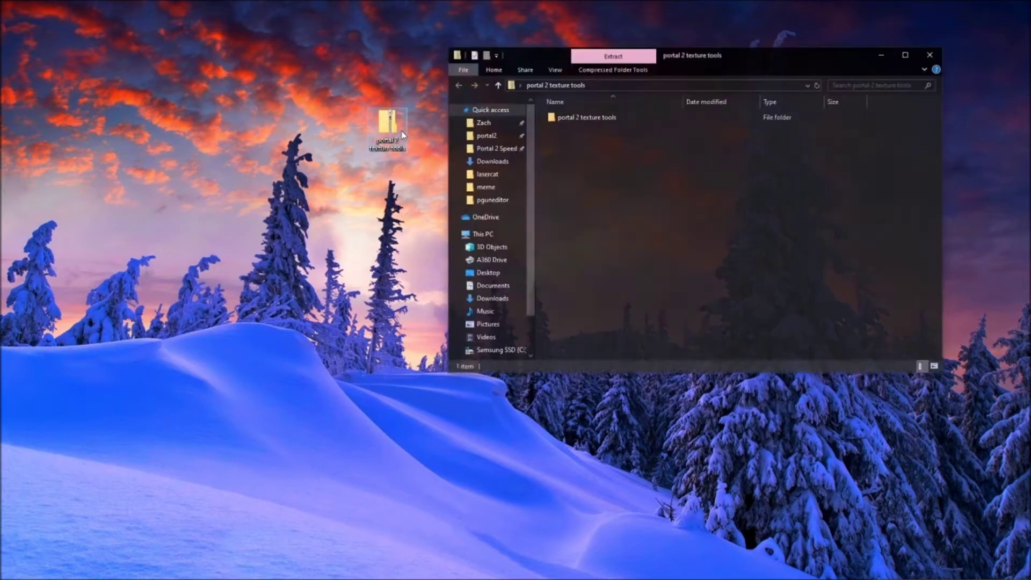
Extract the portal 2 texture tools folder from the zip onto the desktop
left_click_drag(667, 60, 646, 131)
left_click_drag(569, 188, 503, 225)
left_click(910, 125)
Delete the zip and open the extracted portal 2 texture tools folder
key("Delete")
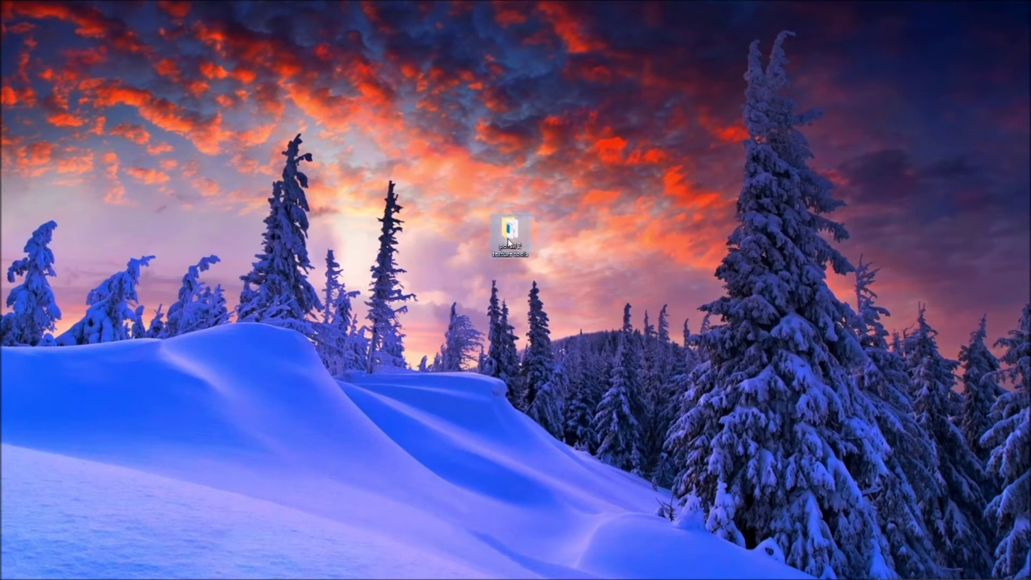
key("Return")
left_click_drag(592, 130, 296, 141)
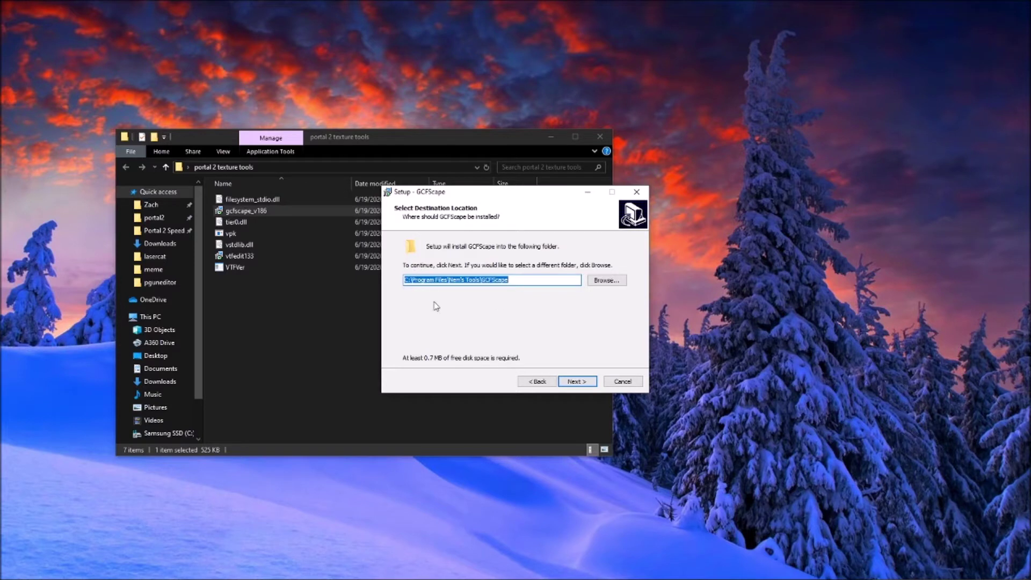
Install GCFScape with default folders and a desktop shortcut, then move the shortcut into the tools folder
left_click(414, 279)
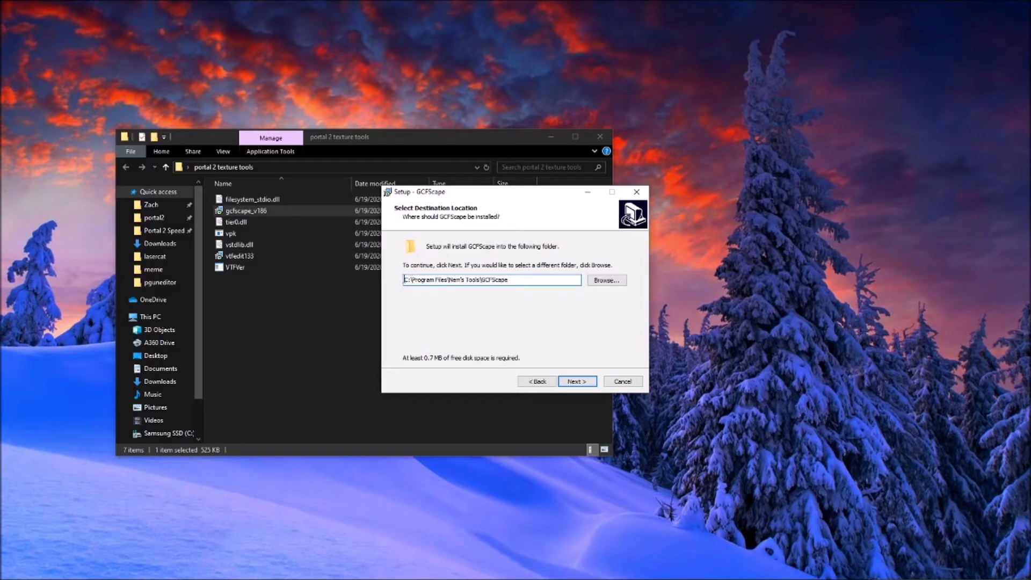
left_click(577, 381)
left_click(572, 382)
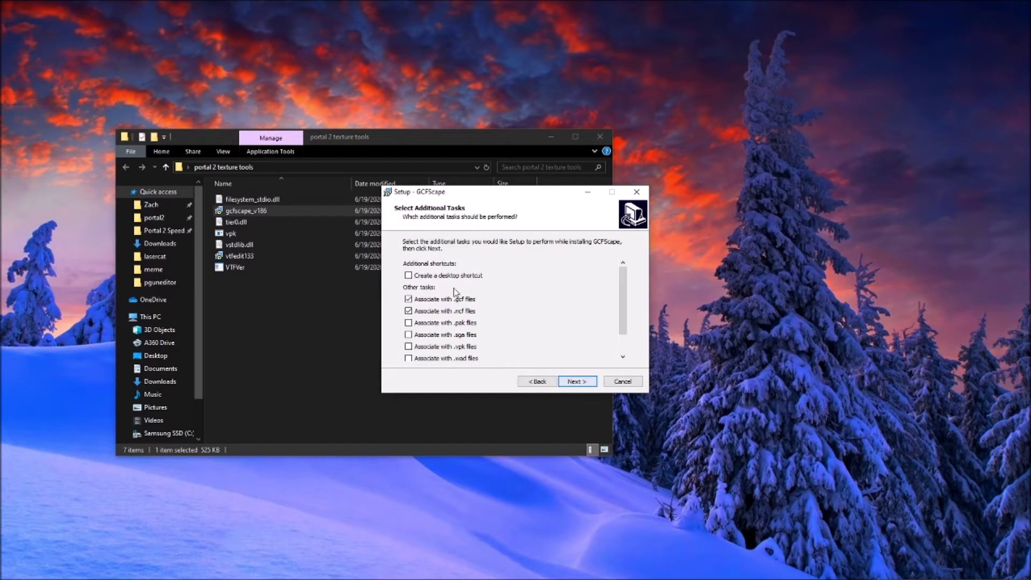
left_click(428, 276)
left_click(578, 382)
left_click(578, 382)
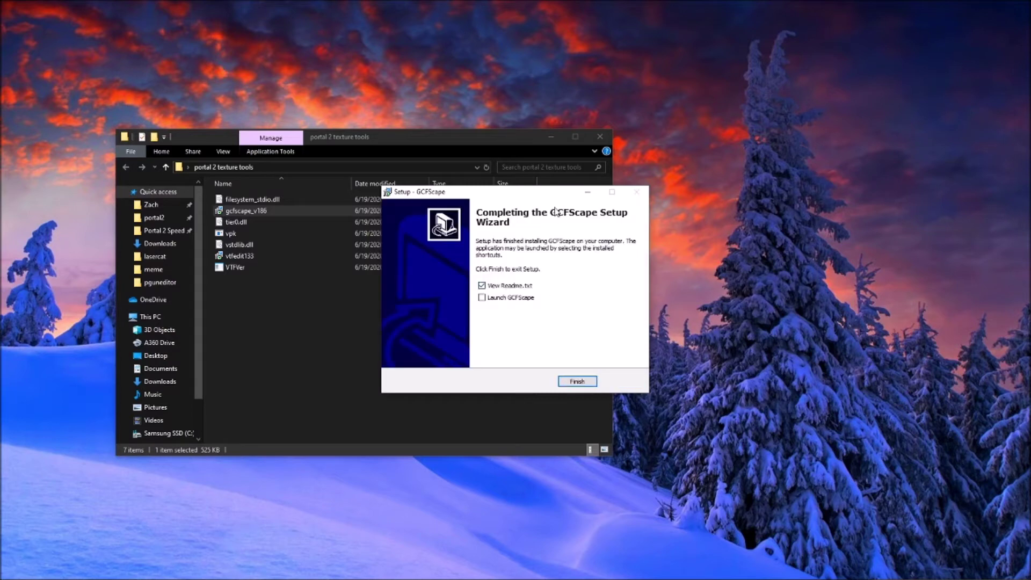
left_click(492, 285)
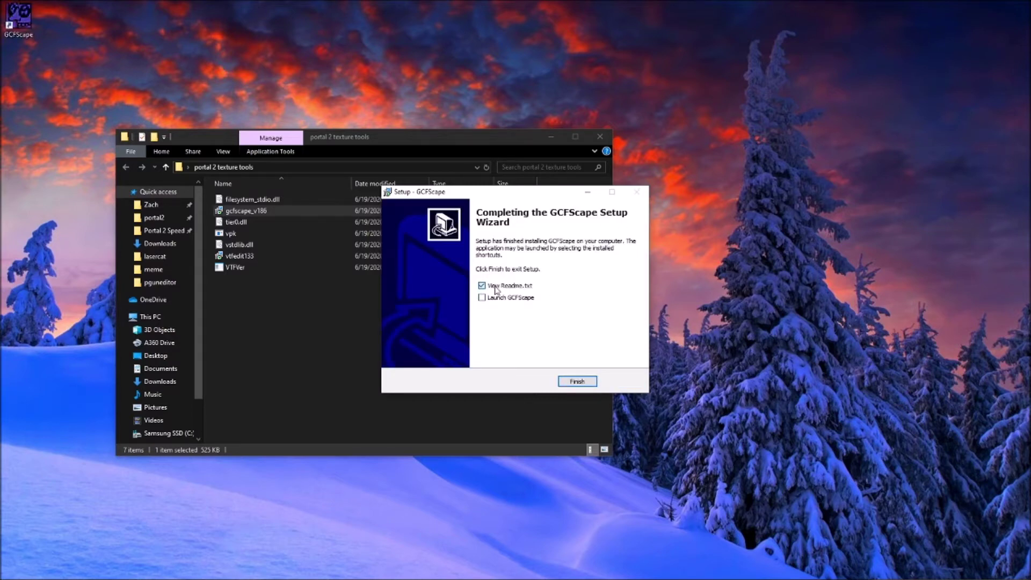
left_click(563, 383)
left_click_drag(32, 27, 371, 337)
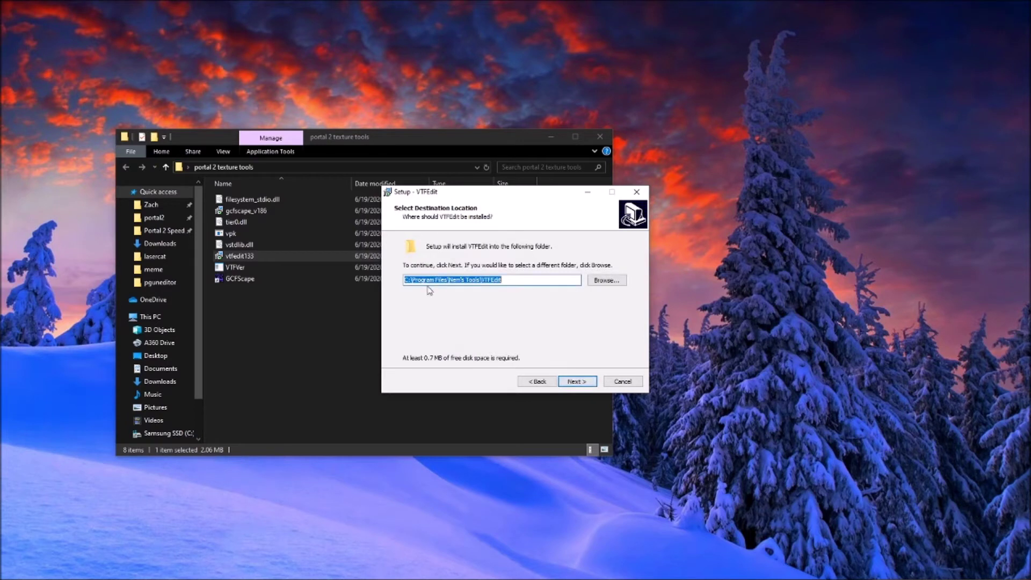
Install VTFEdit with a desktop icon and .vmt association, skipping the readme
left_click(407, 280)
left_click(577, 381)
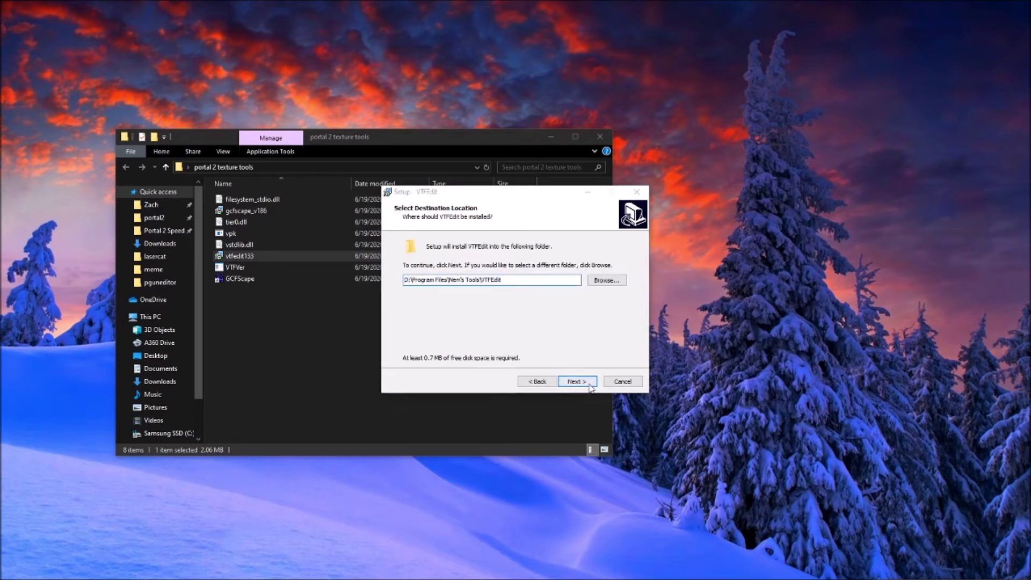
left_click(559, 342)
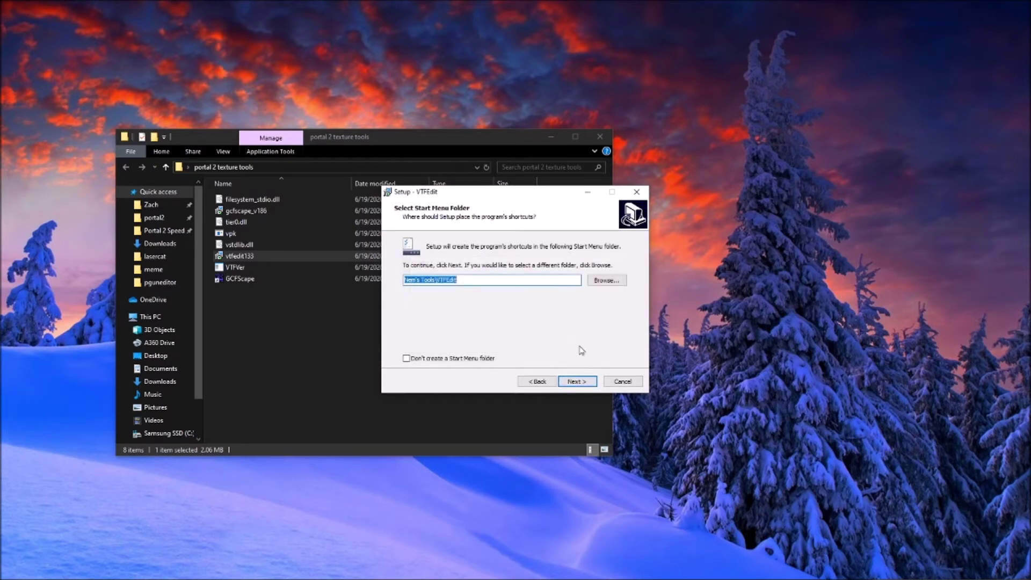
left_click(576, 381)
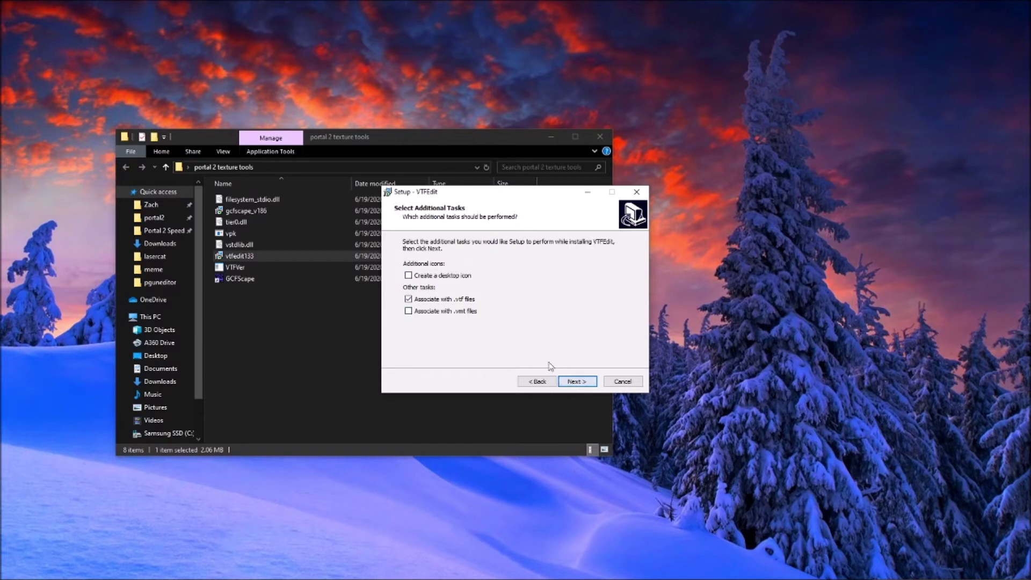
left_click(450, 311)
left_click(409, 275)
left_click(570, 379)
left_click(575, 381)
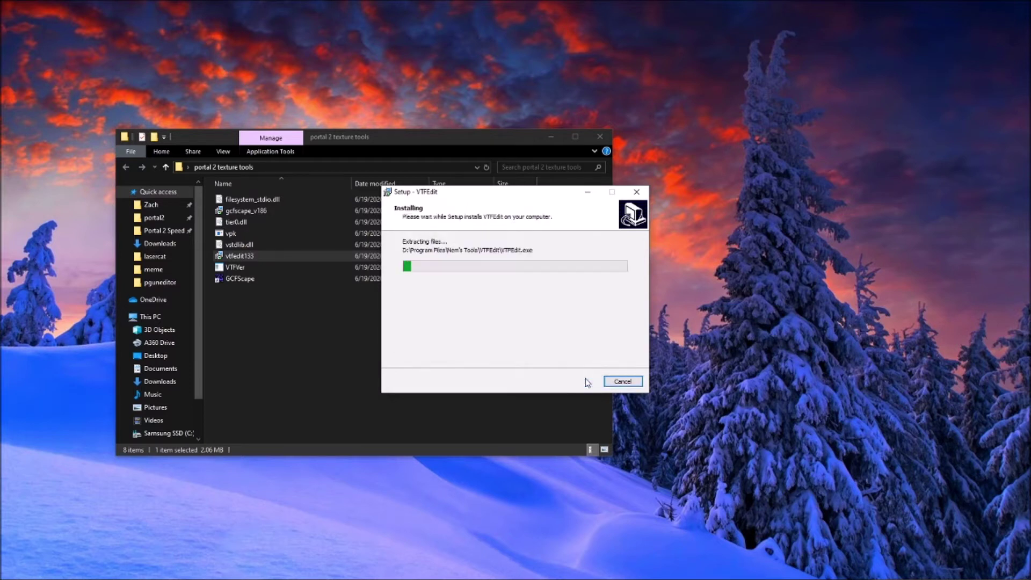
left_click(507, 281)
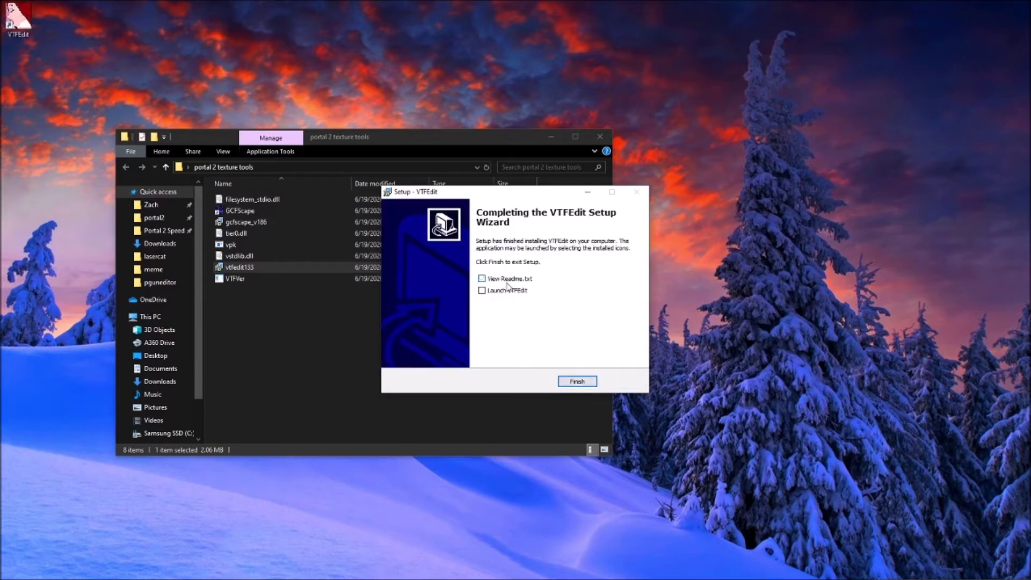
left_click(577, 381)
Move the VTFEdit shortcut into the tools folder and open the portal2 game folder in a new window
left_click_drag(18, 18, 330, 346)
left_click_drag(328, 137, 234, 96)
right_click(61, 177)
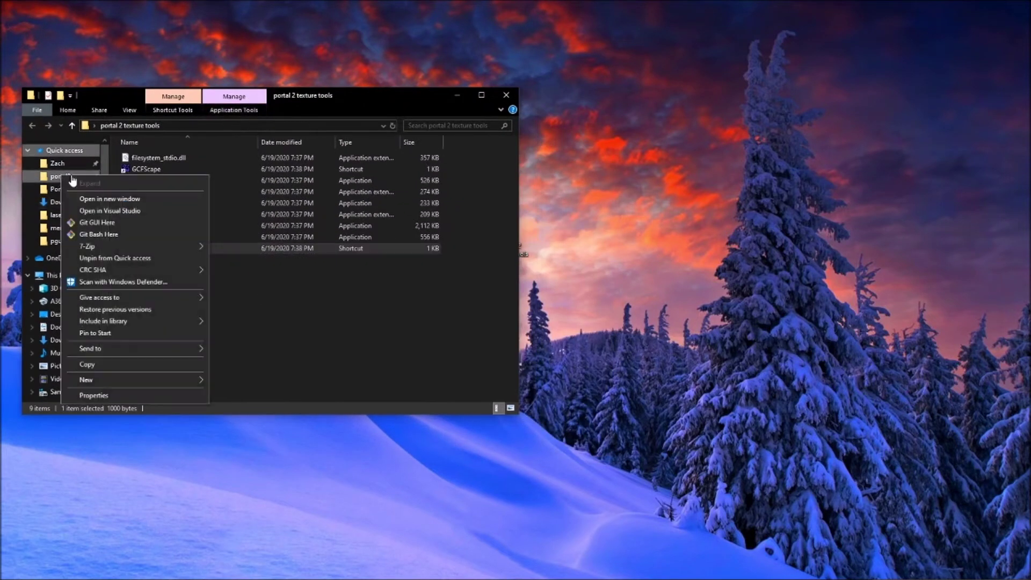
left_click(80, 198)
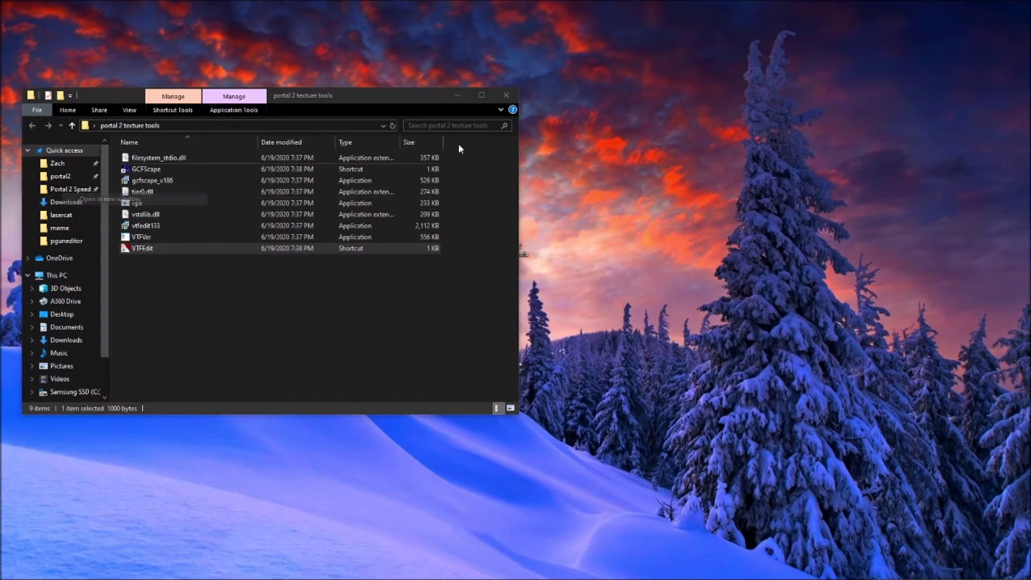
left_click_drag(293, 102, 709, 106)
left_click_drag(332, 92, 306, 93)
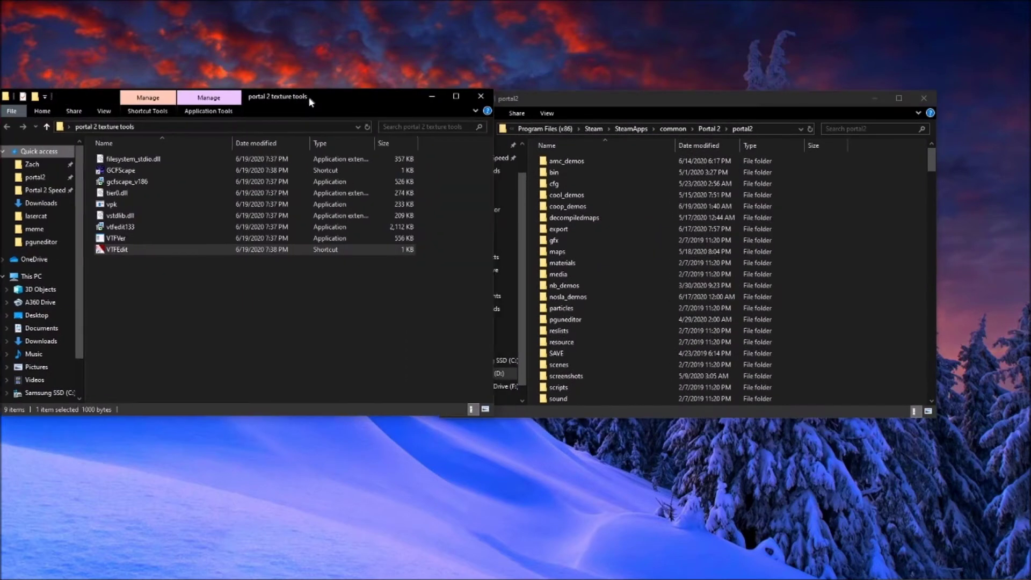
Locate pak01_dir.vpk in the portal2 folder and launch GCFScape
left_click(774, 129)
left_click_drag(720, 117, 746, 118)
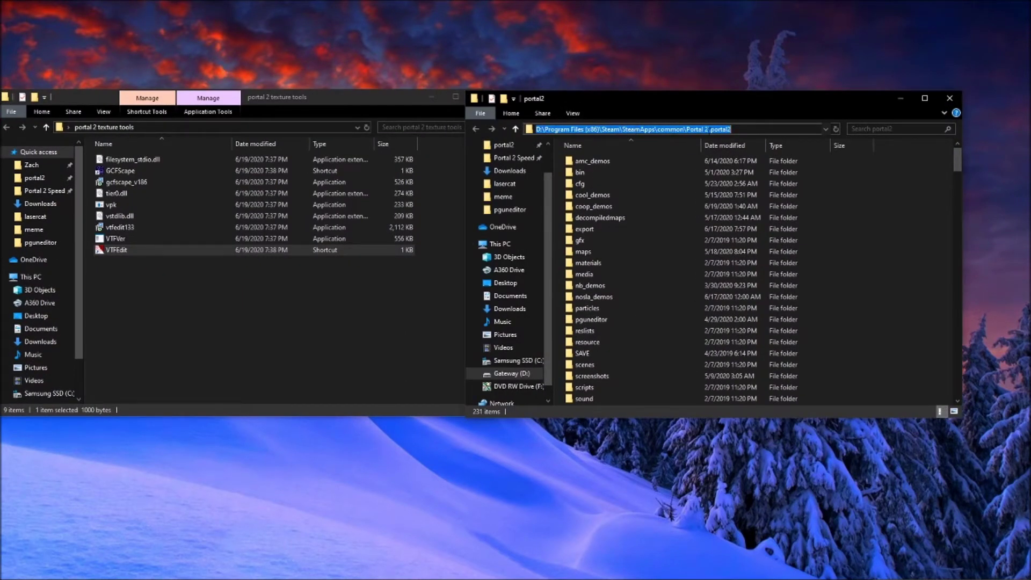
left_click(898, 170)
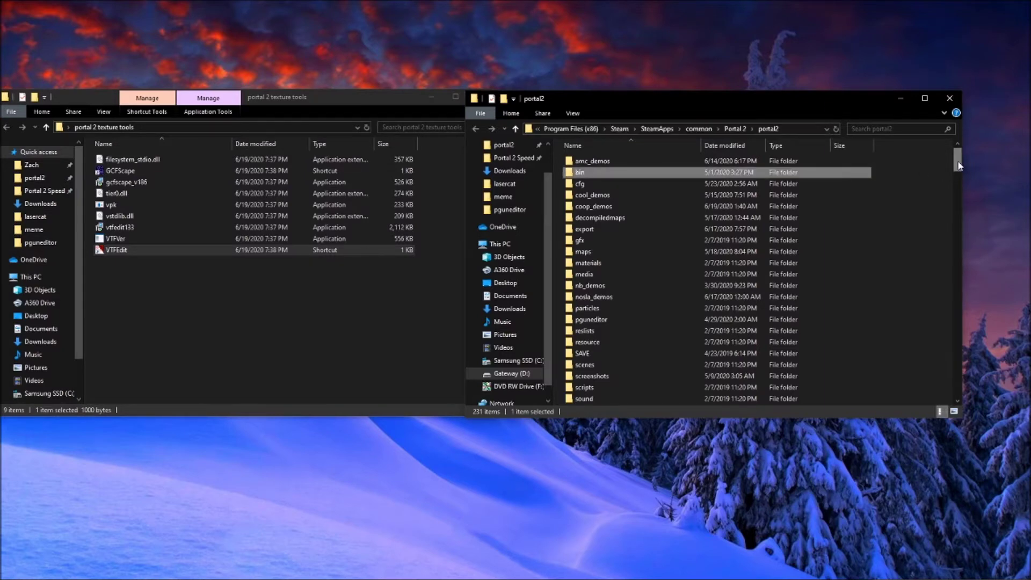
left_click_drag(957, 160, 957, 377)
left_click(612, 295)
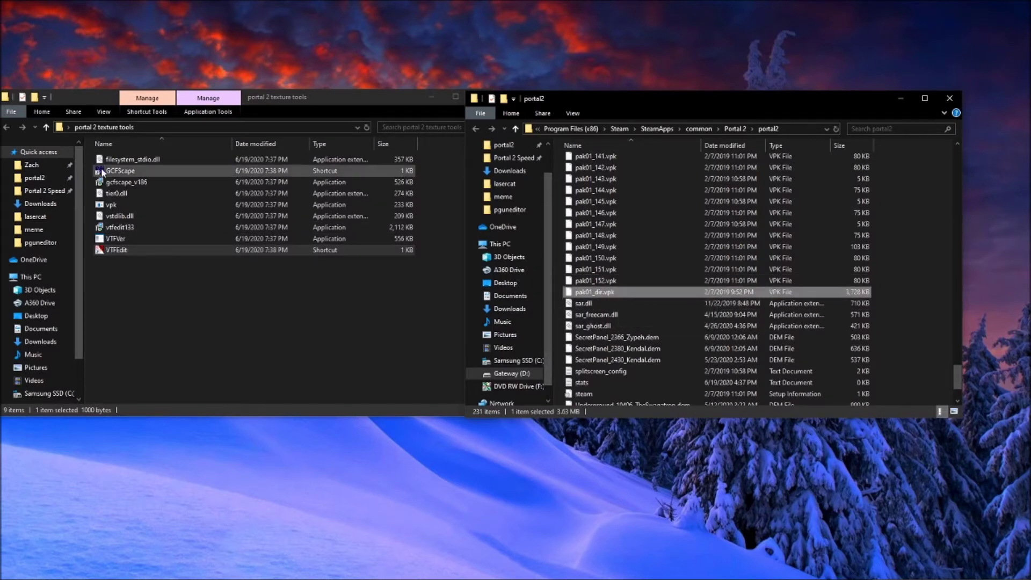
double_click(124, 172)
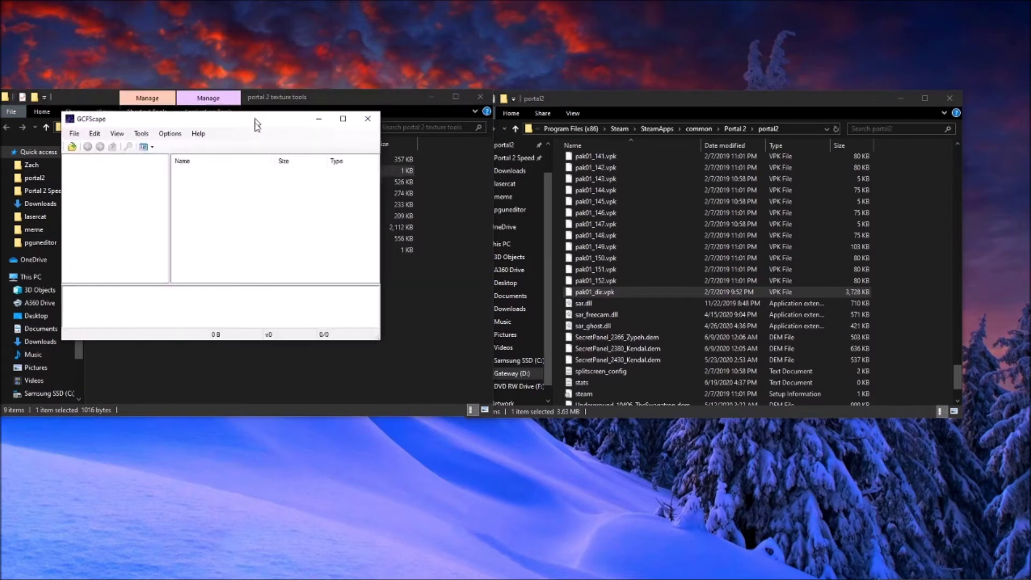
Open pak01_dir.vpk in GCFScape and browse to materials/skybox
left_click(601, 295)
left_click_drag(596, 292, 142, 242)
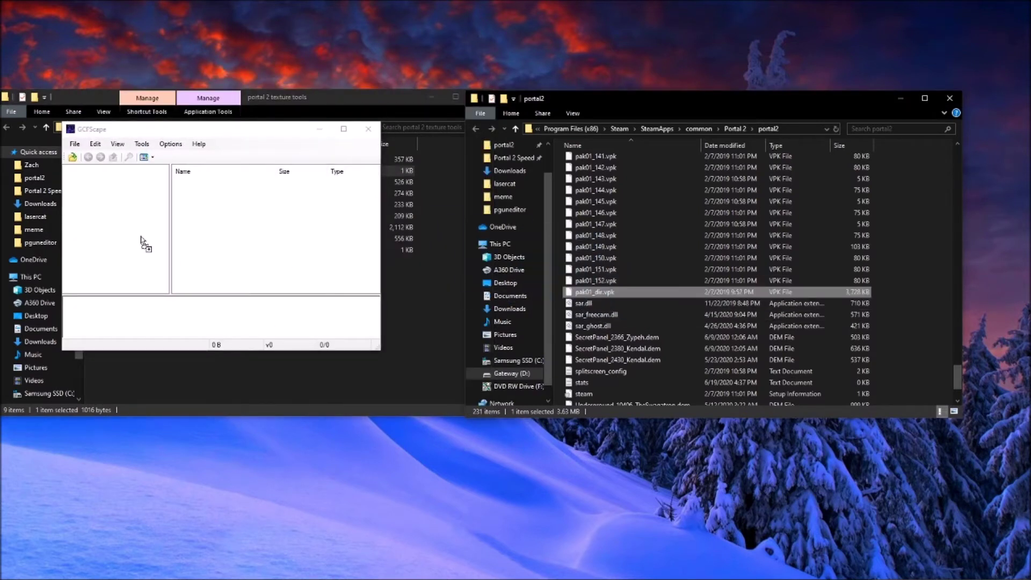
left_click(240, 256)
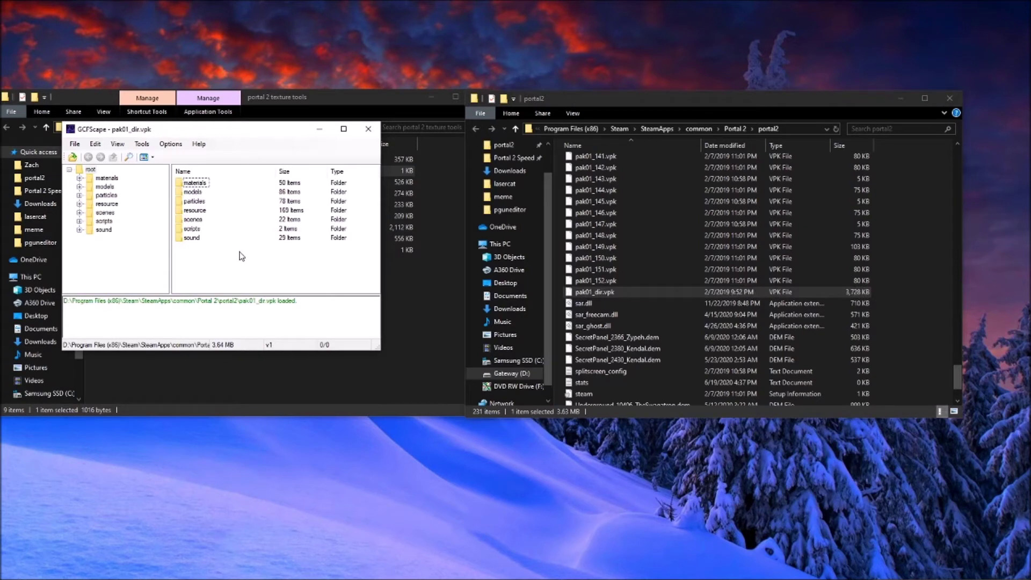
double_click(191, 184)
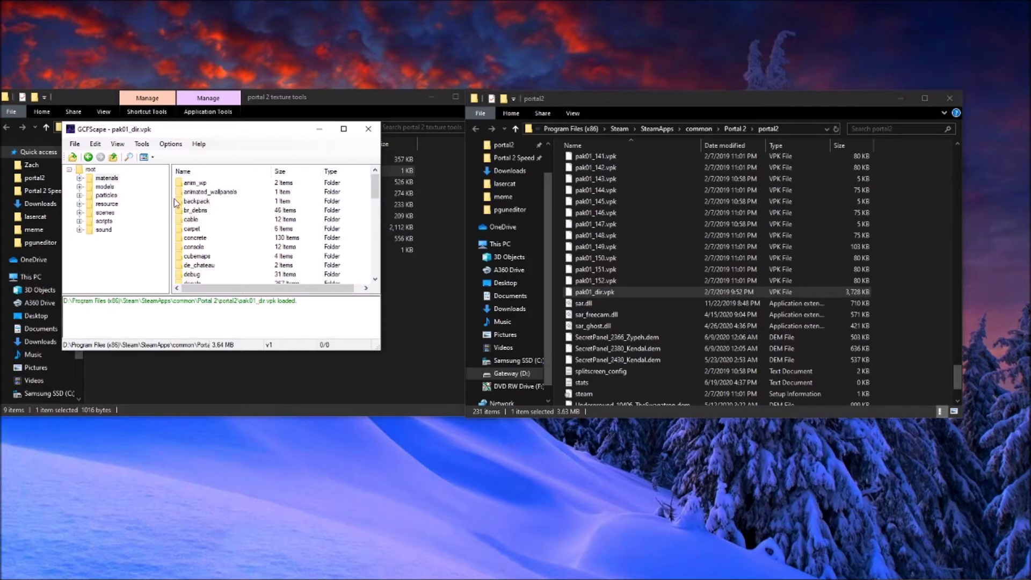
left_click(88, 157)
double_click(197, 183)
scroll(228, 233, "down", 10)
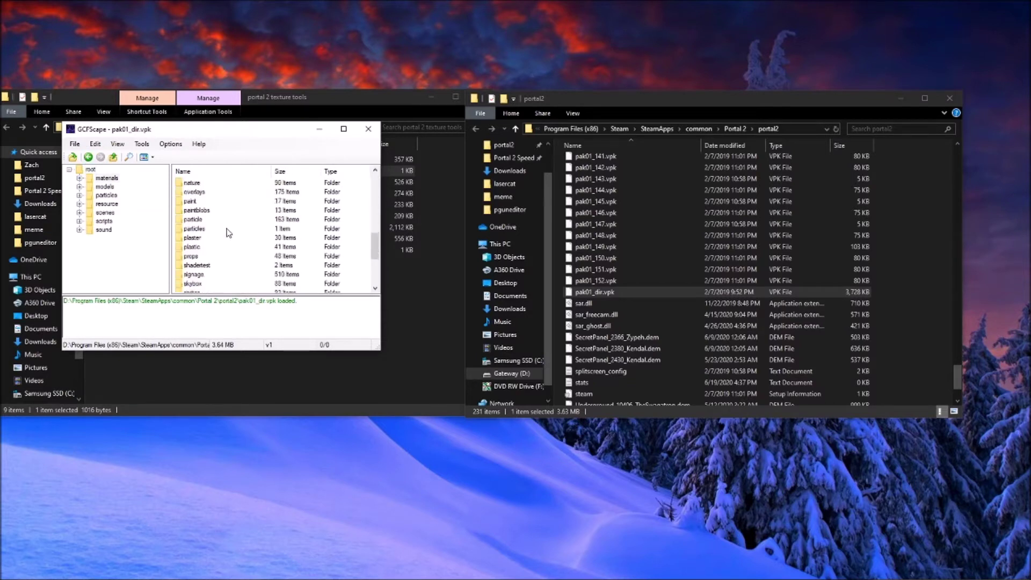
scroll(202, 263, "down", 1)
double_click(198, 264)
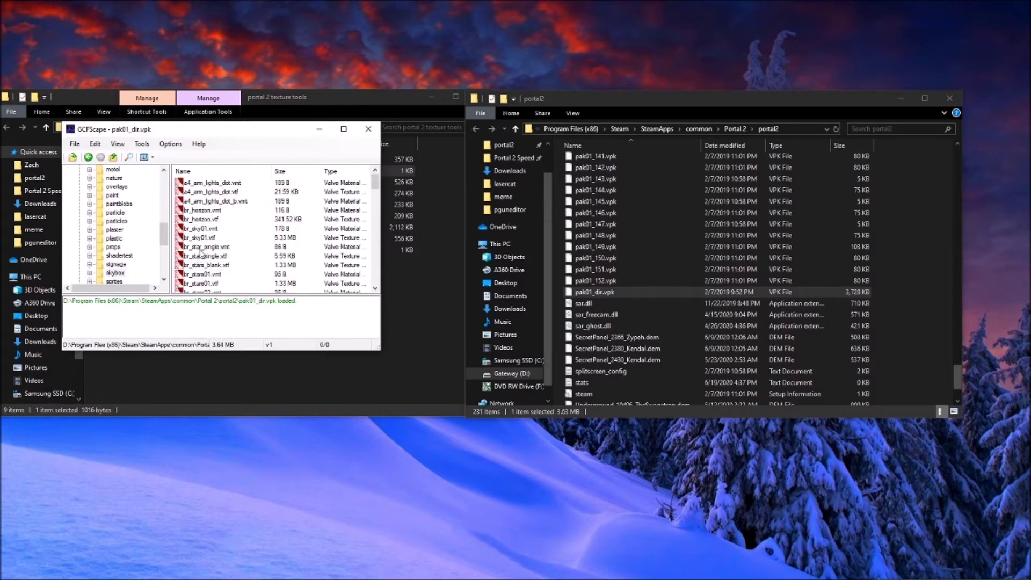
Drag moon_card_01a.vtf from GCFScape into the portal 2 texture tools folder
left_click_drag(192, 129, 288, 140)
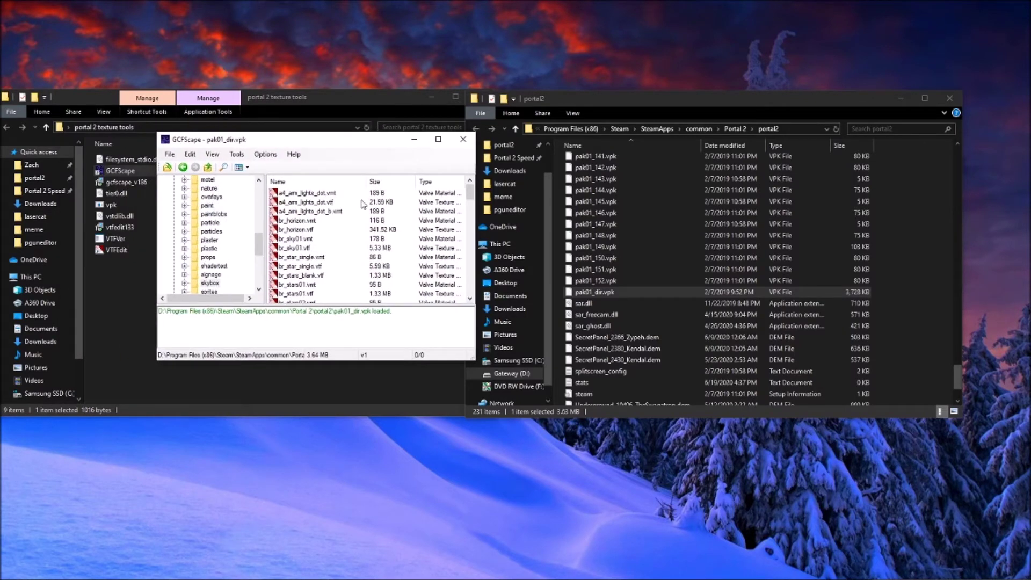
left_click_drag(337, 145, 348, 150)
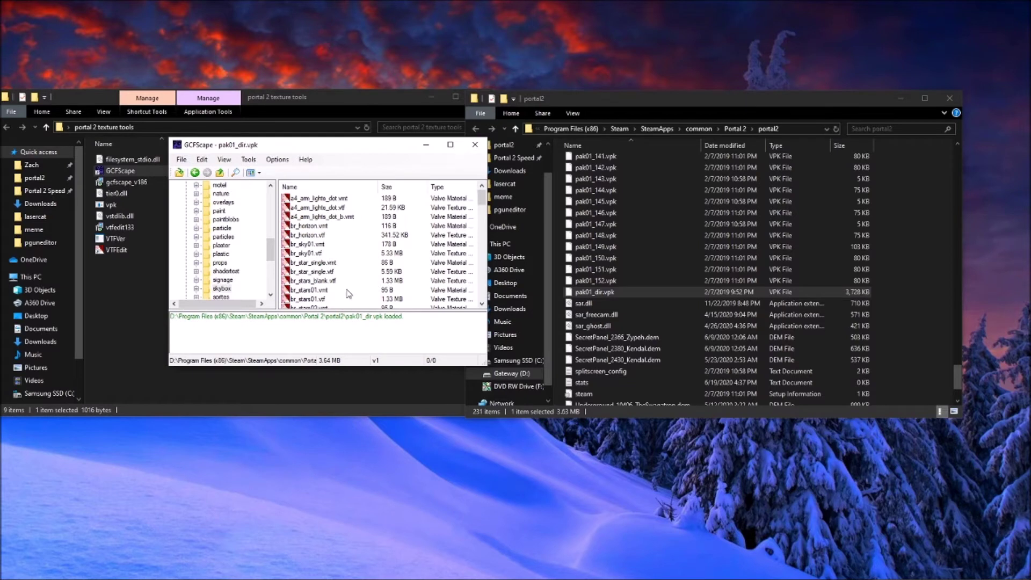
scroll(417, 241, "down", 10)
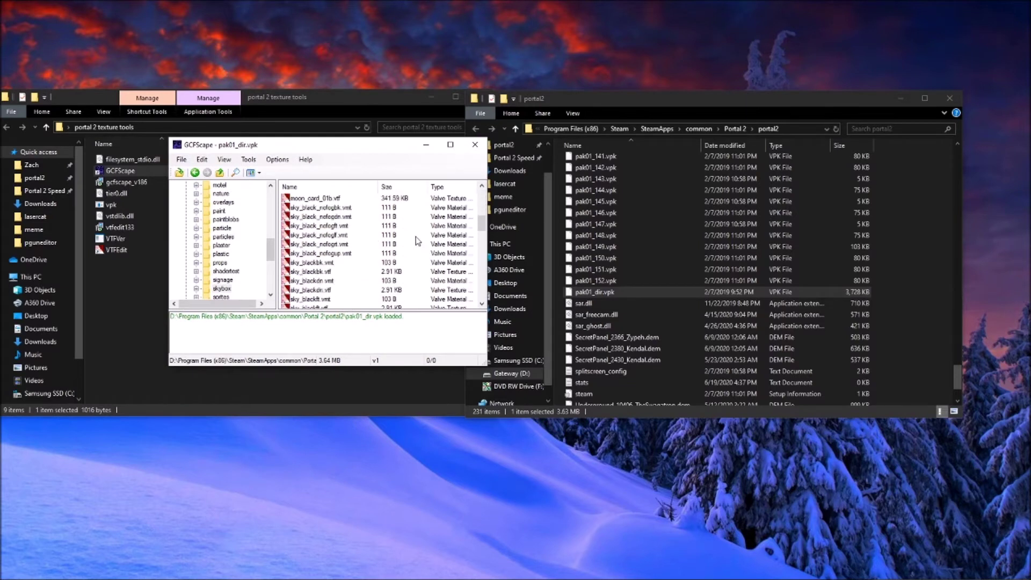
scroll(425, 240, "up", 3)
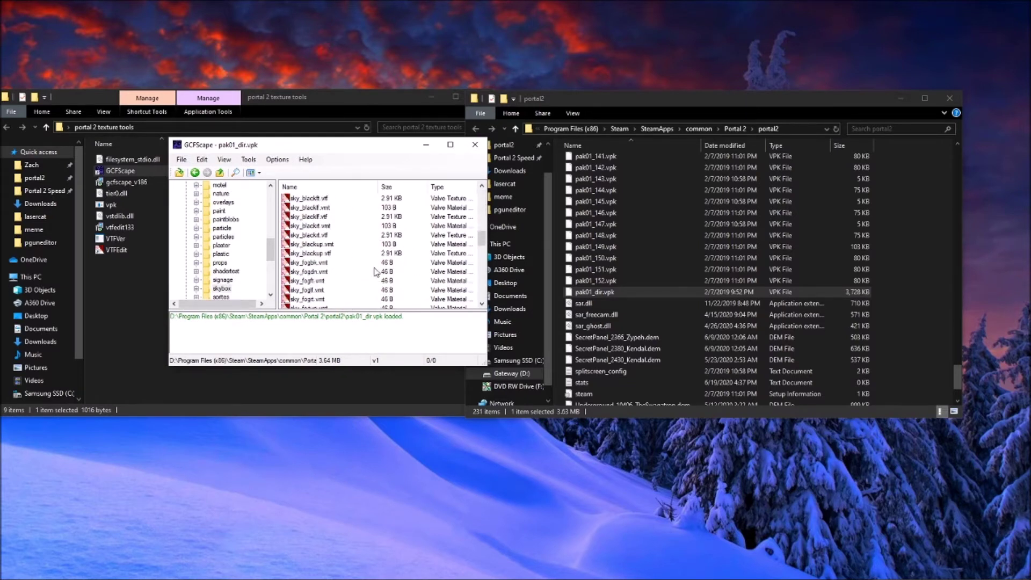
left_click(325, 263)
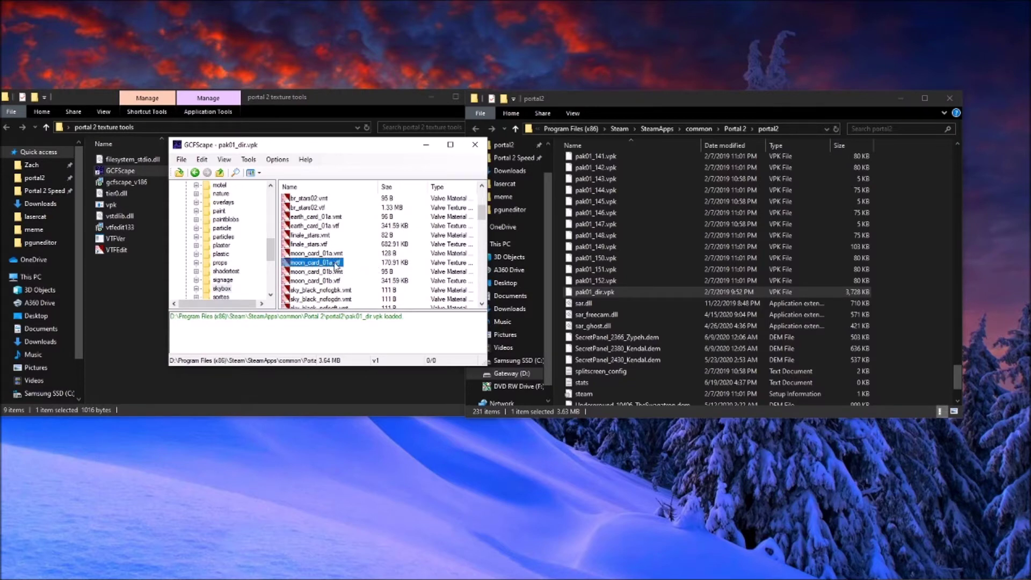
left_click(337, 255)
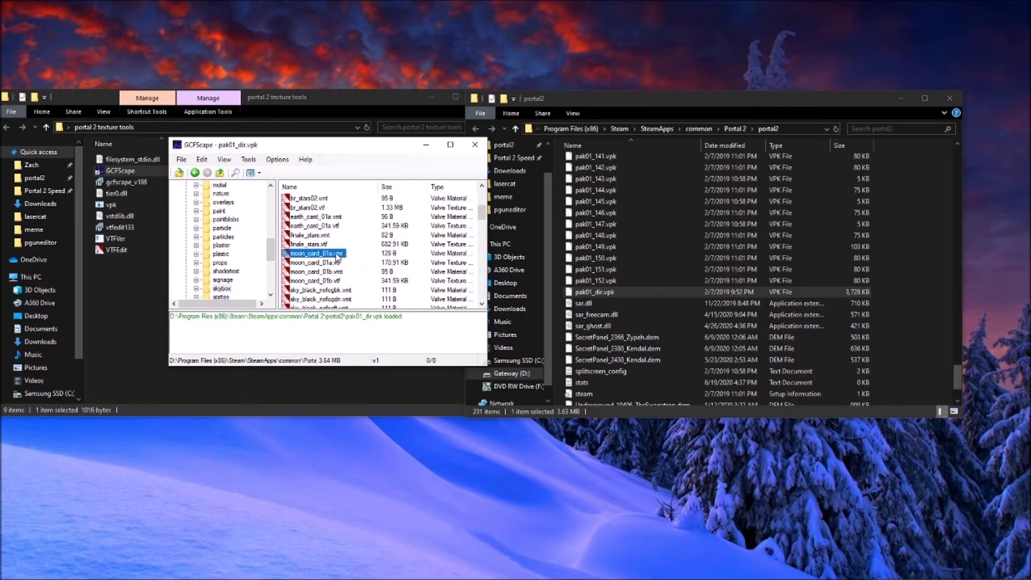
left_click_drag(348, 145, 430, 143)
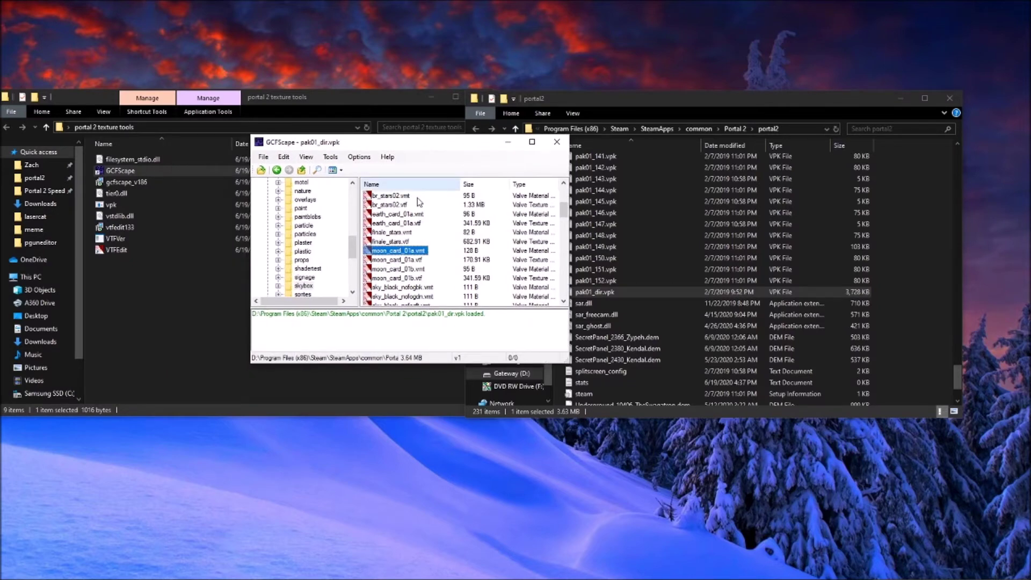
left_click(417, 261)
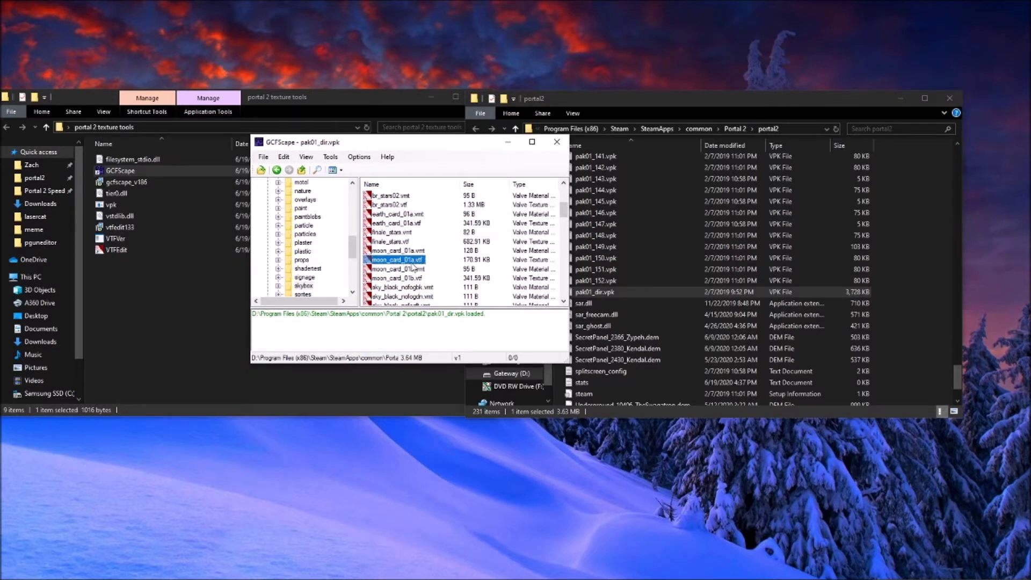
left_click_drag(420, 146, 500, 147)
left_click_drag(489, 264, 167, 316)
left_click(177, 313)
left_click(118, 264)
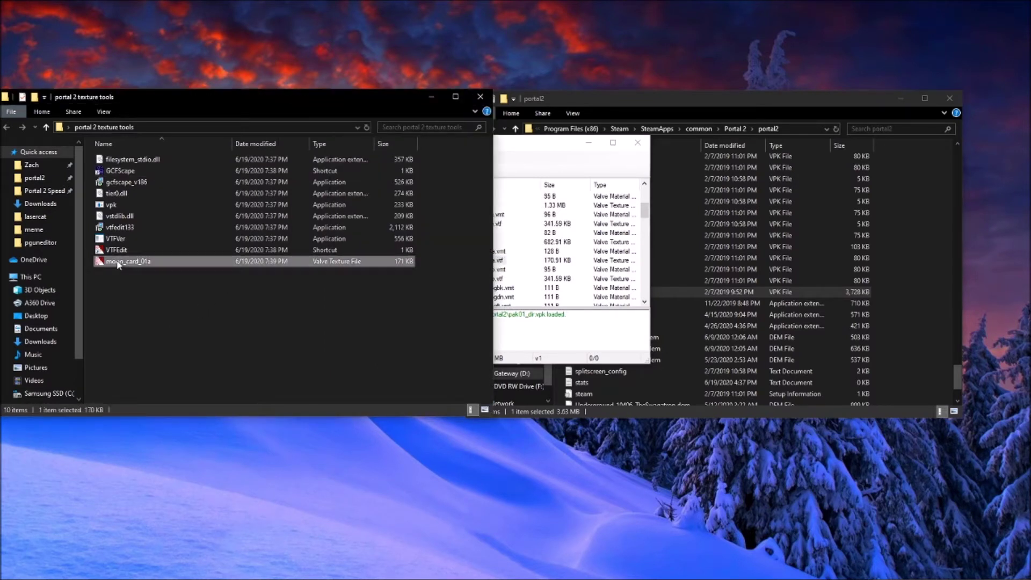
Open moon_card_01a.vtf in VTFEdit and export it as moon_card_01a.png
double_click(119, 263)
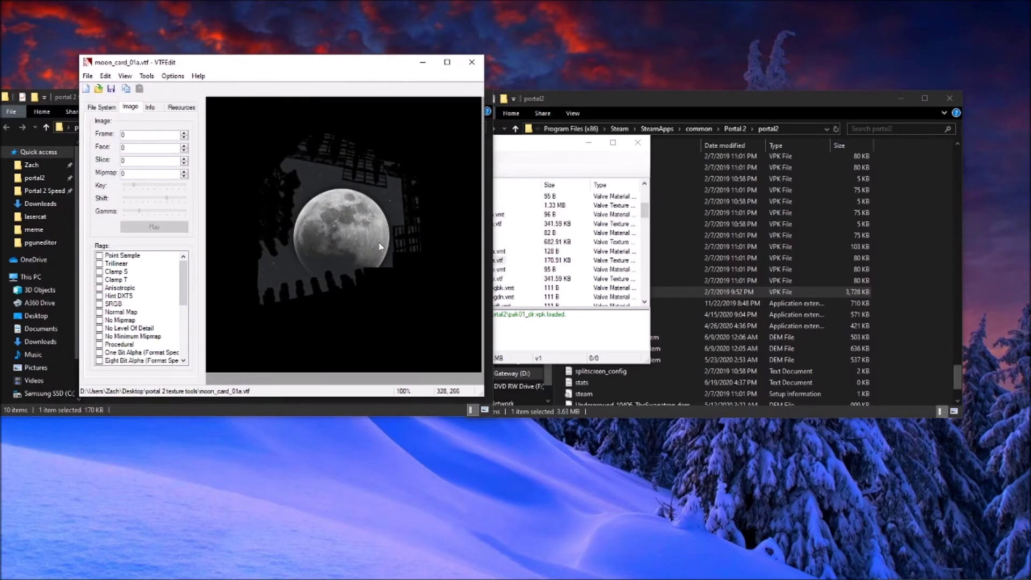
left_click(88, 77)
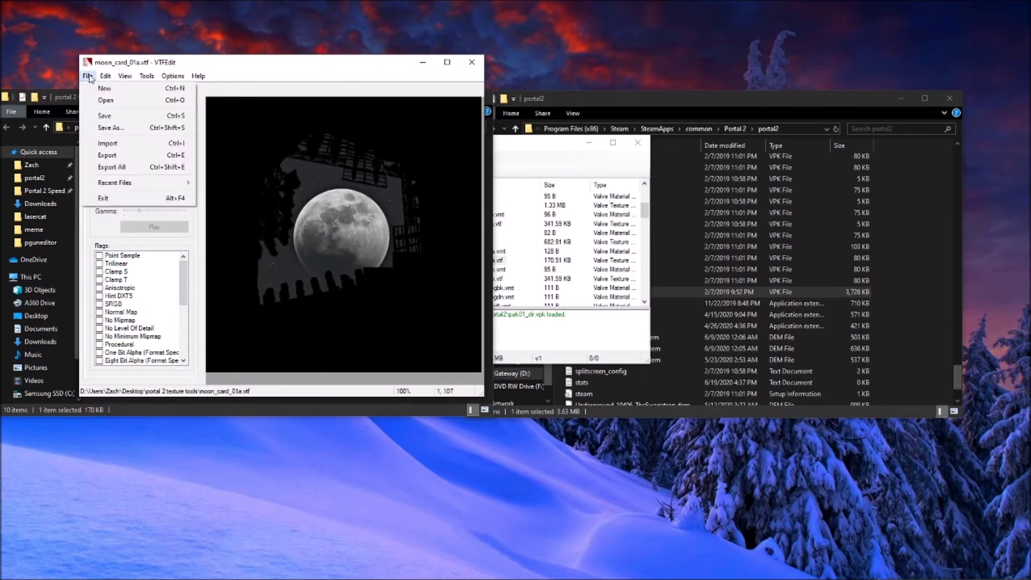
left_click(107, 156)
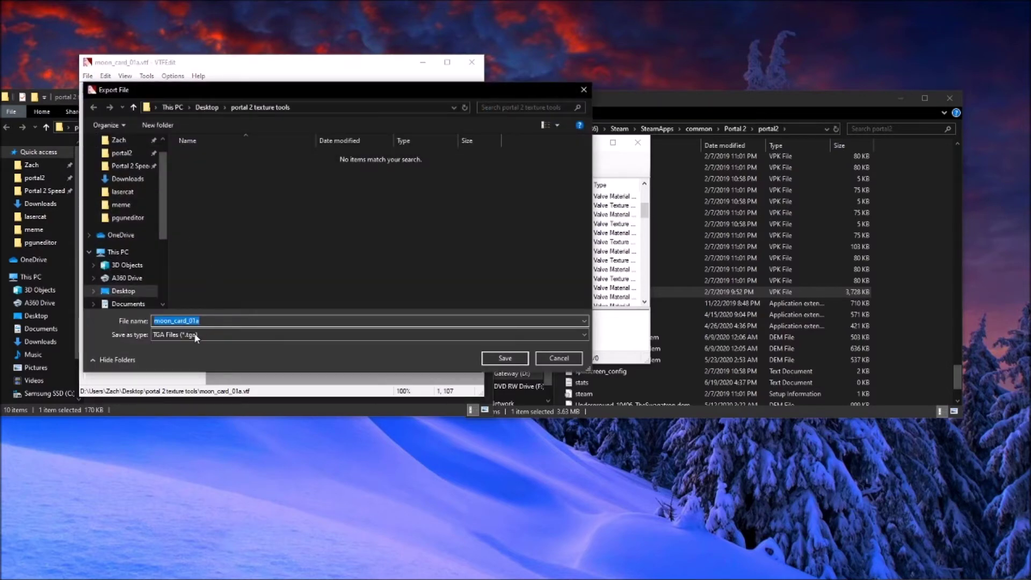
left_click(196, 337)
left_click(174, 364)
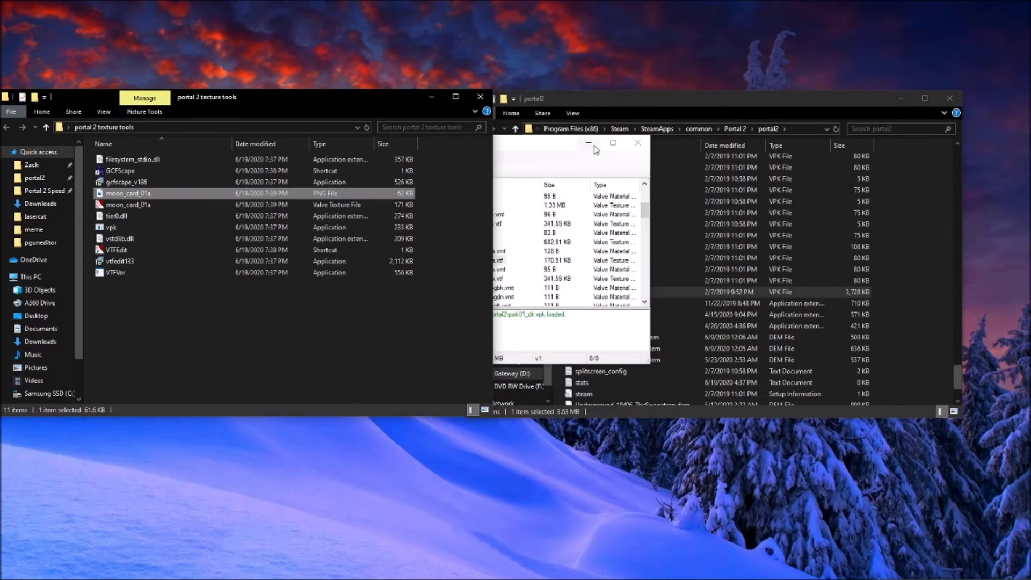
Open moon_card_01a.png in paint.net and paint a red smiley on the moon
right_click(264, 192)
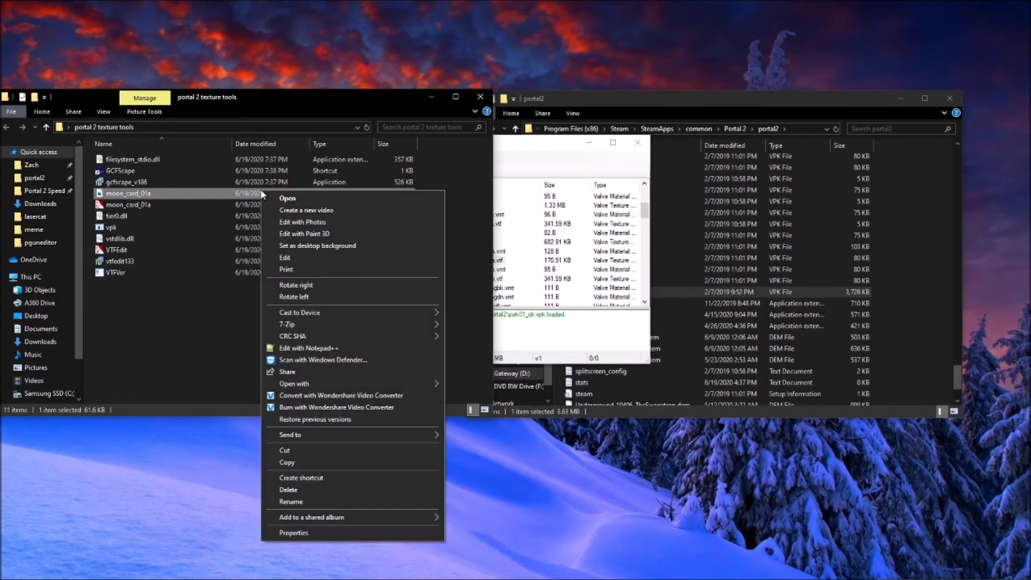
mouse_move(299, 386)
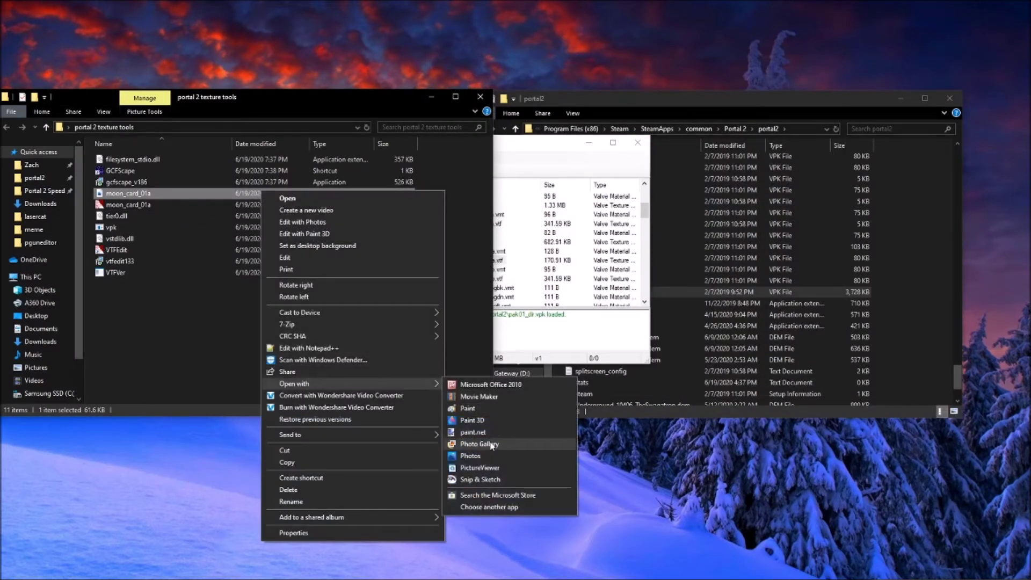
left_click(473, 433)
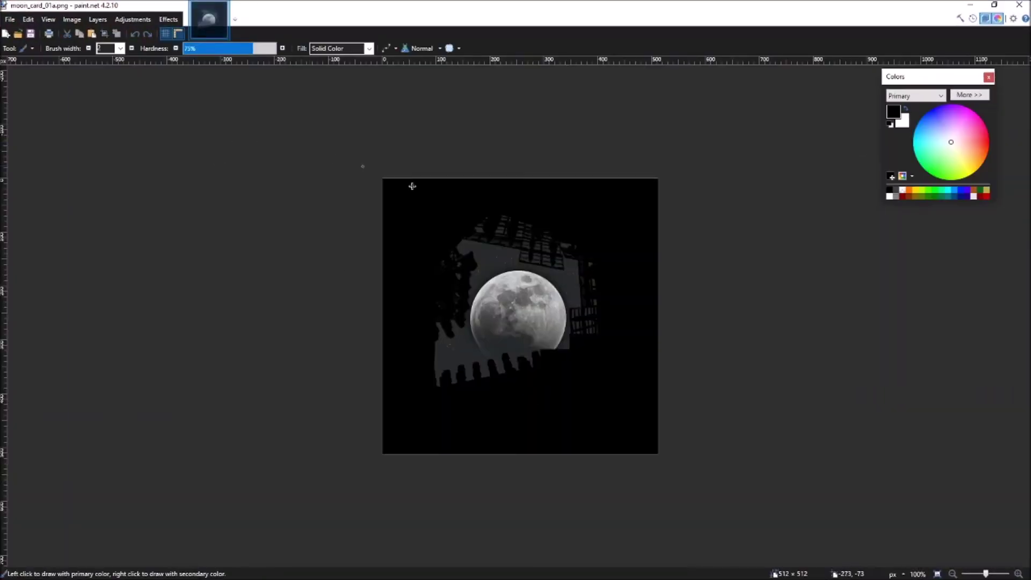
left_click(986, 195)
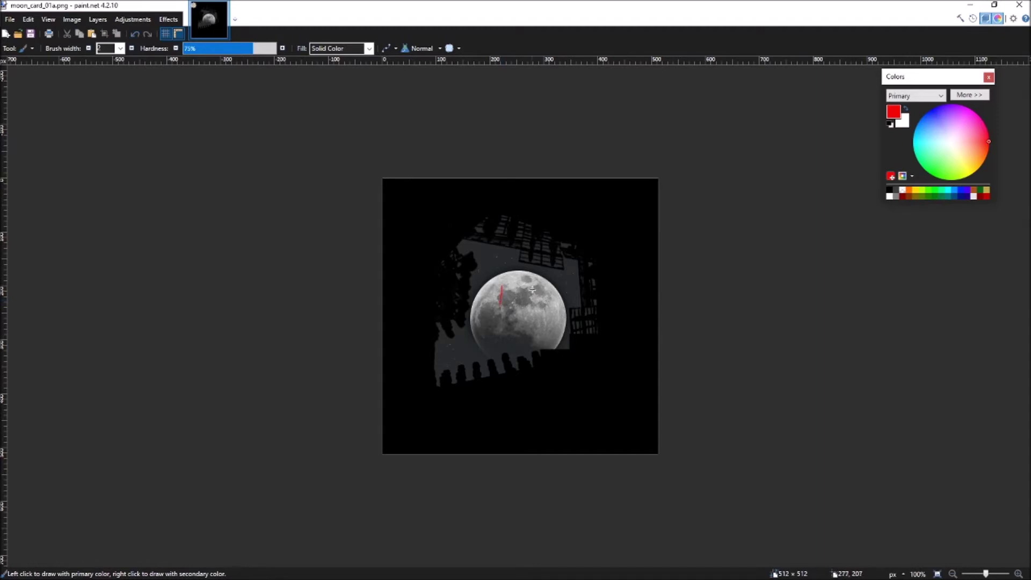
left_click_drag(498, 310, 494, 324)
Save the edited moon PNG and close the smiley moon preview
left_click(31, 33)
left_click(591, 415)
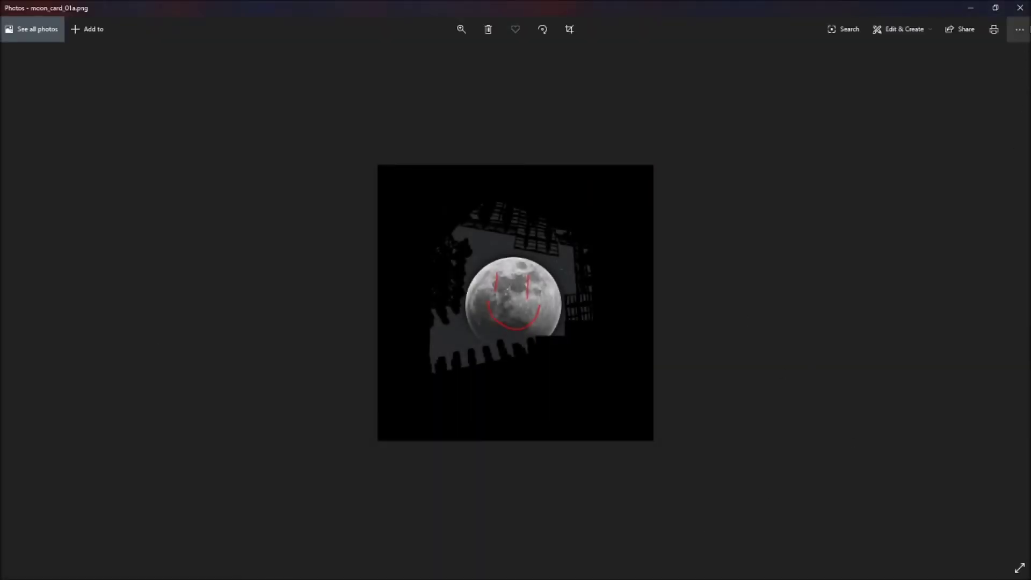
left_click(1021, 8)
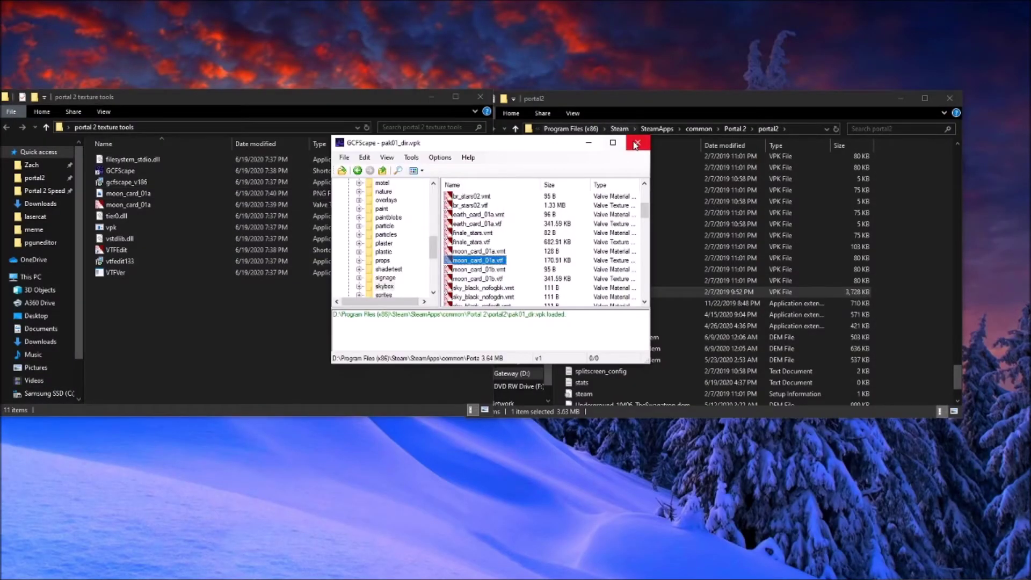
Scroll GCFScape's folder tree to confirm the texture's materials/skybox path
scroll(491, 241, "up", 4)
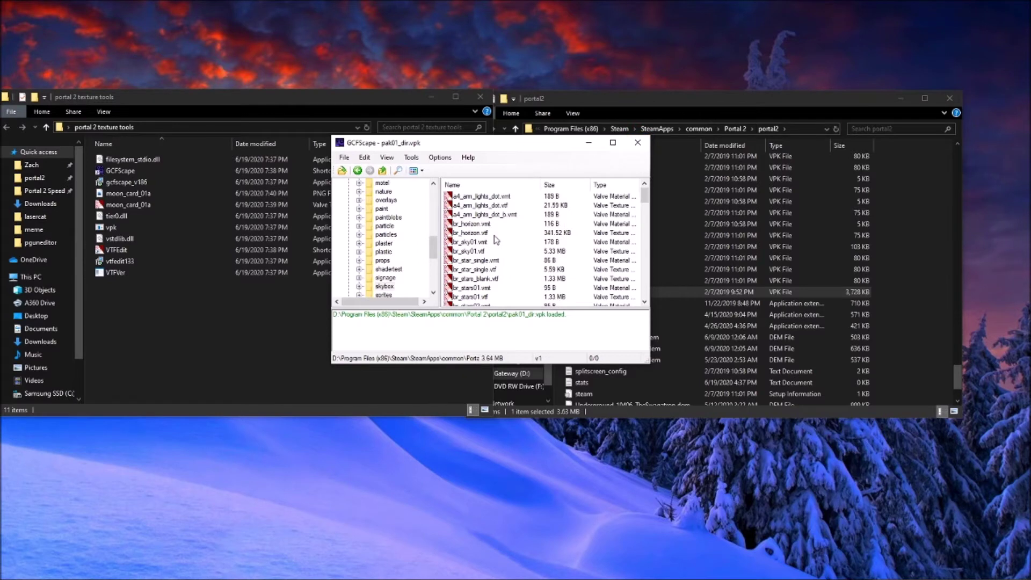
scroll(495, 240, "down", 2)
scroll(385, 244, "up", 6)
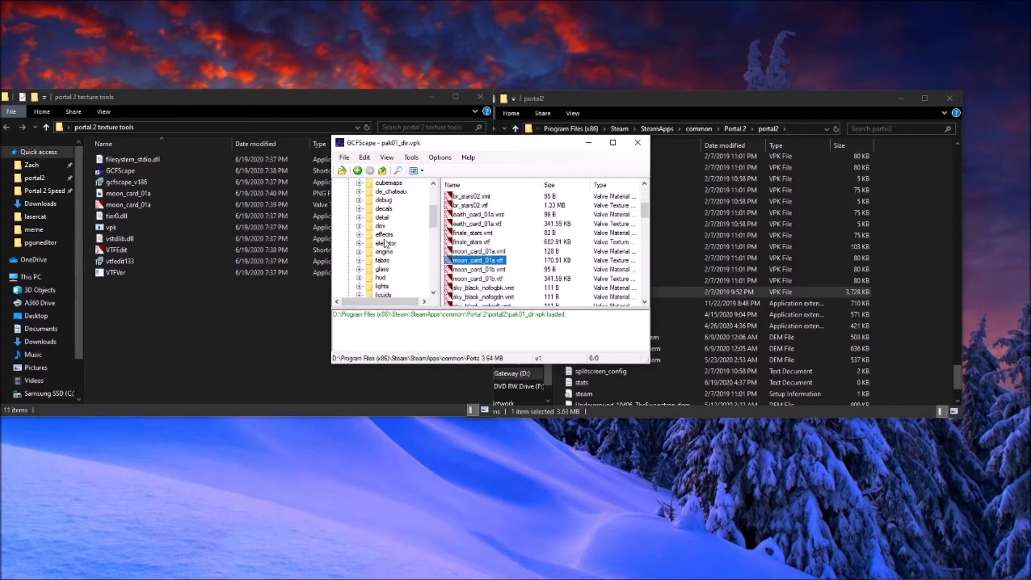
scroll(384, 245, "up", 3)
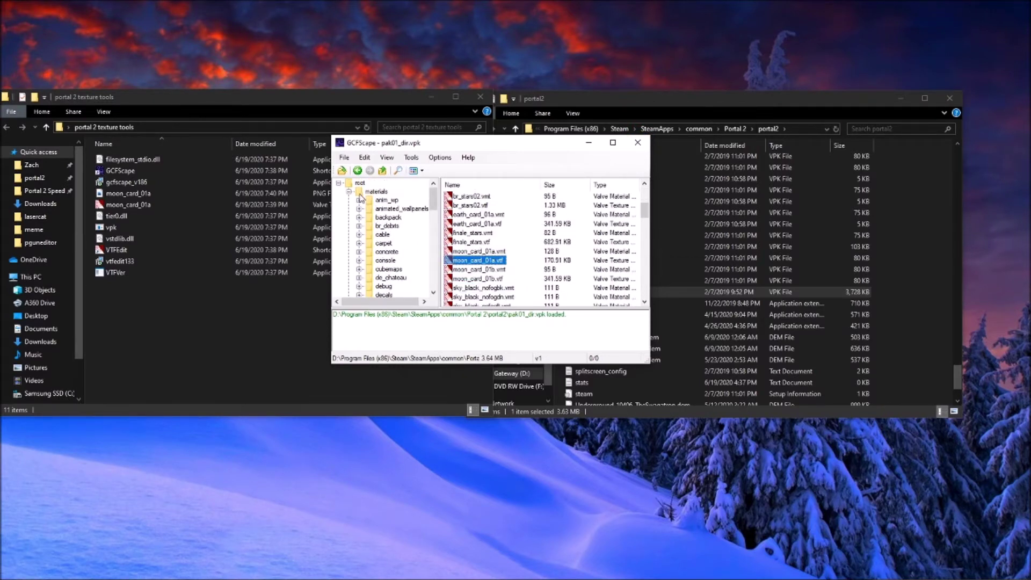
scroll(385, 247, "down", 10)
left_click(136, 321)
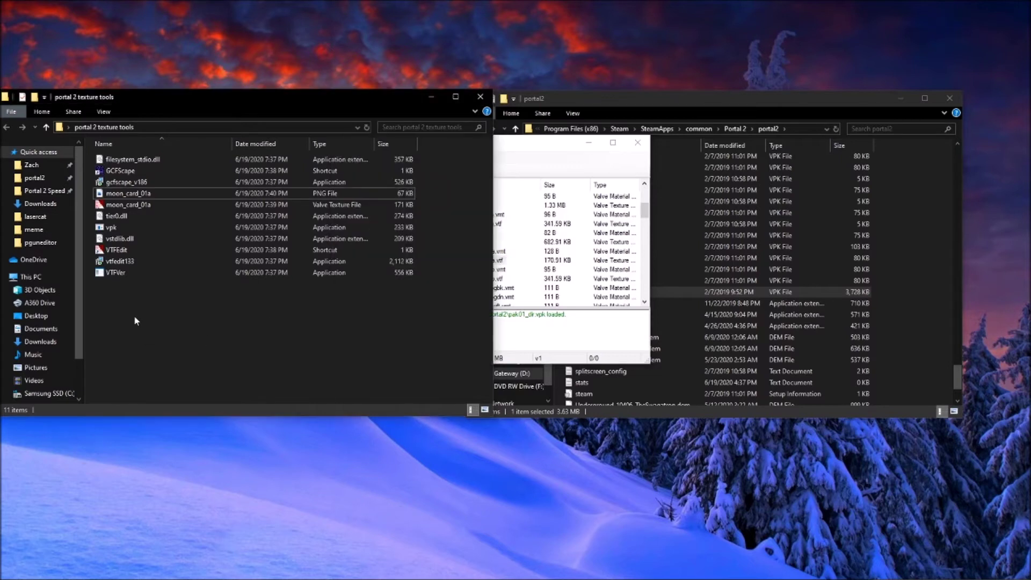
Create a folder named pak01_dir in portal 2 texture tools
right_click(179, 292)
mouse_move(225, 459)
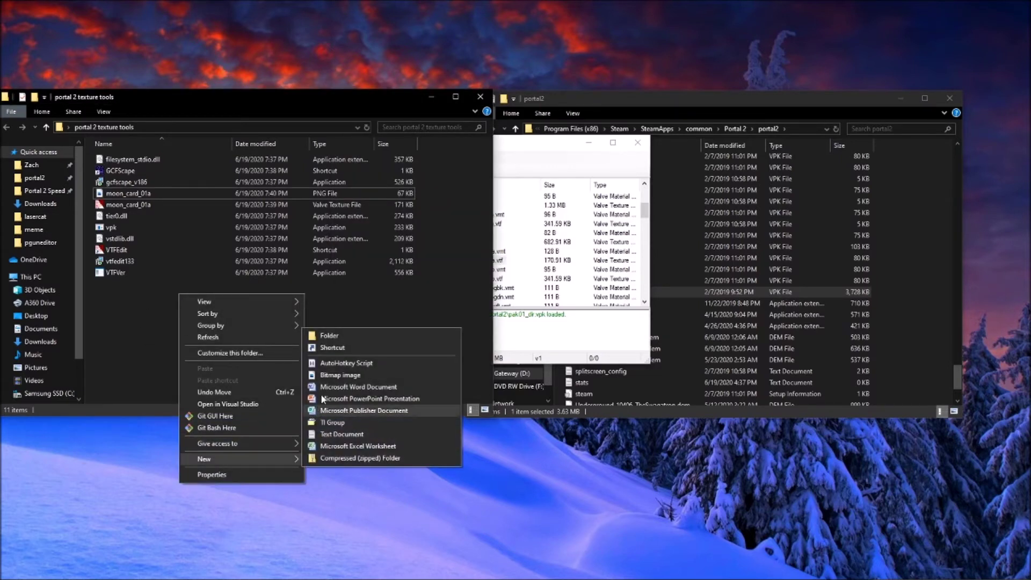
left_click(329, 336)
type("p")
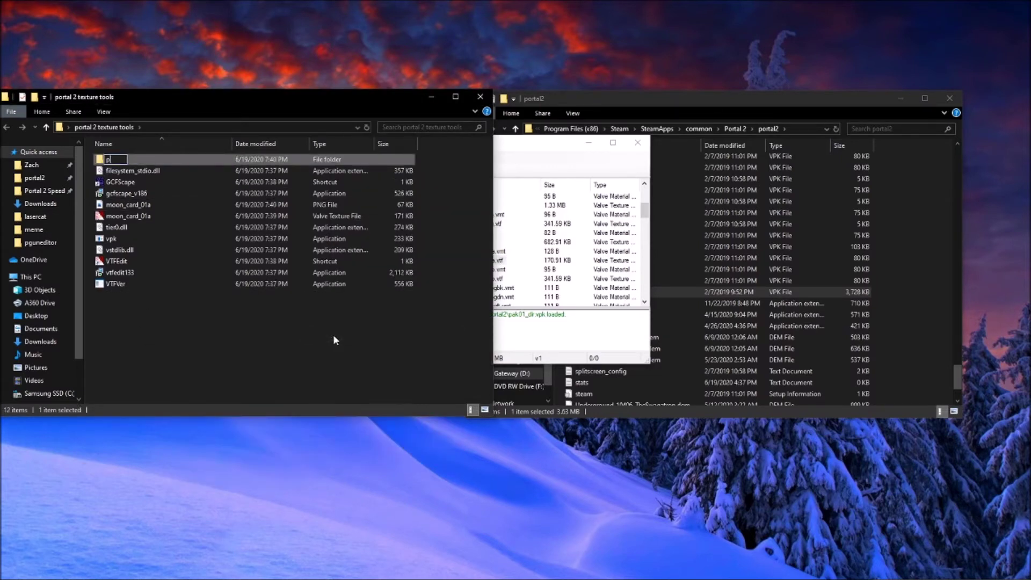
type("ak01_dir")
key("Return")
left_click(677, 337)
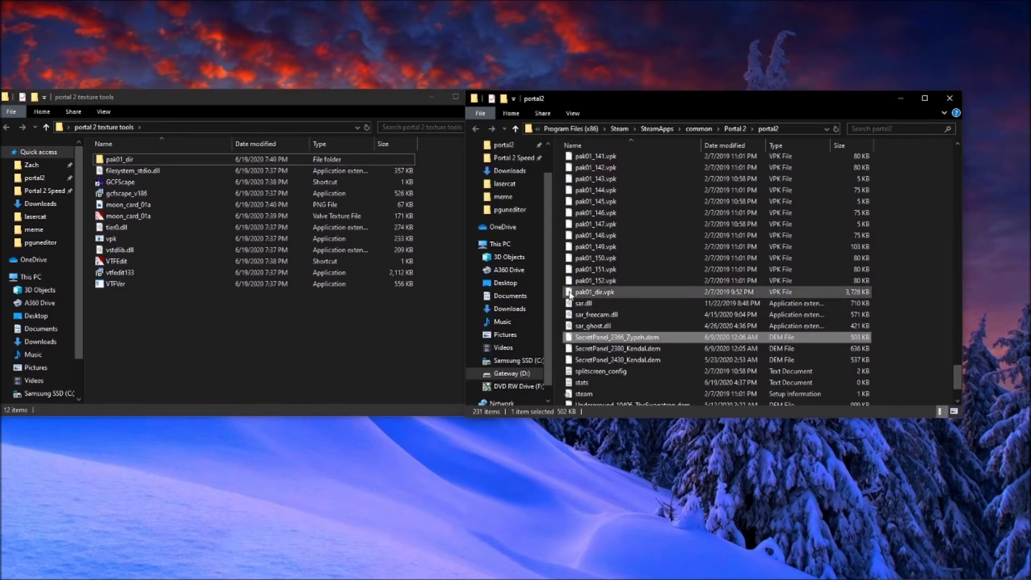
Create a materials folder inside pak01_dir
double_click(135, 157)
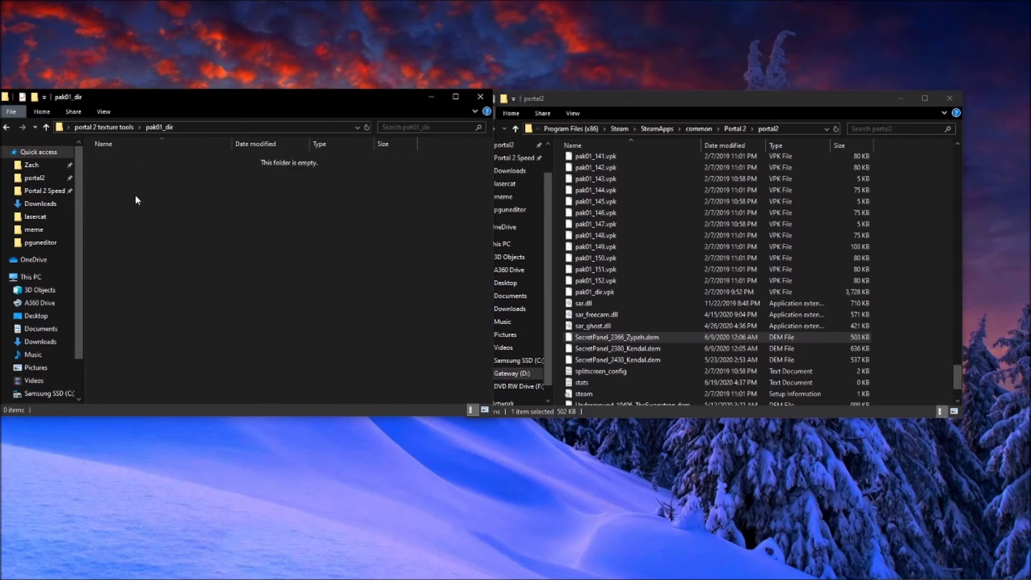
right_click(136, 197)
mouse_move(173, 365)
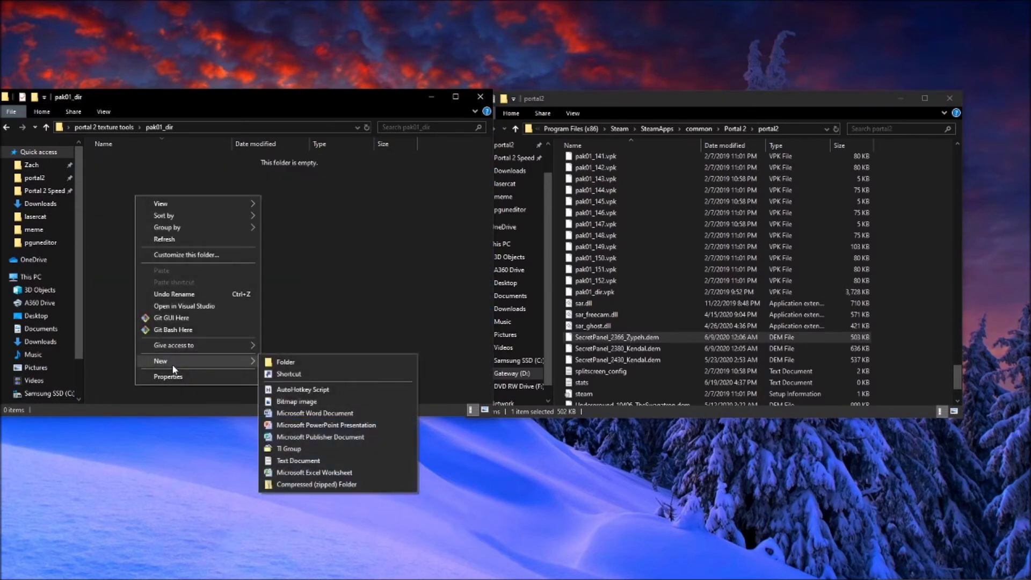
left_click(293, 365)
type("materials")
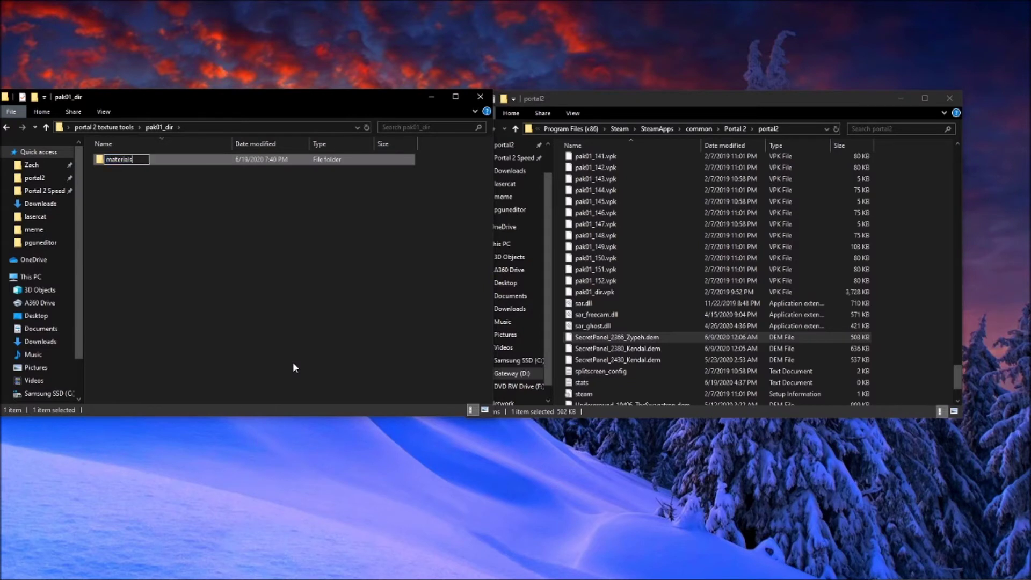
key("Return")
Create a skybox folder inside materials, then return to portal 2 texture tools
double_click(128, 158)
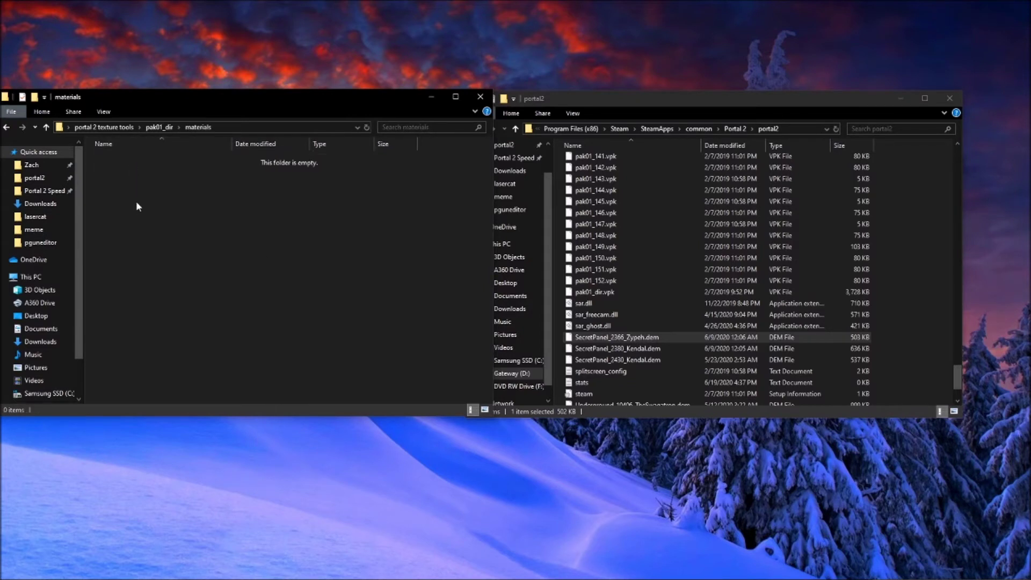
right_click(136, 204)
mouse_move(179, 370)
left_click(290, 370)
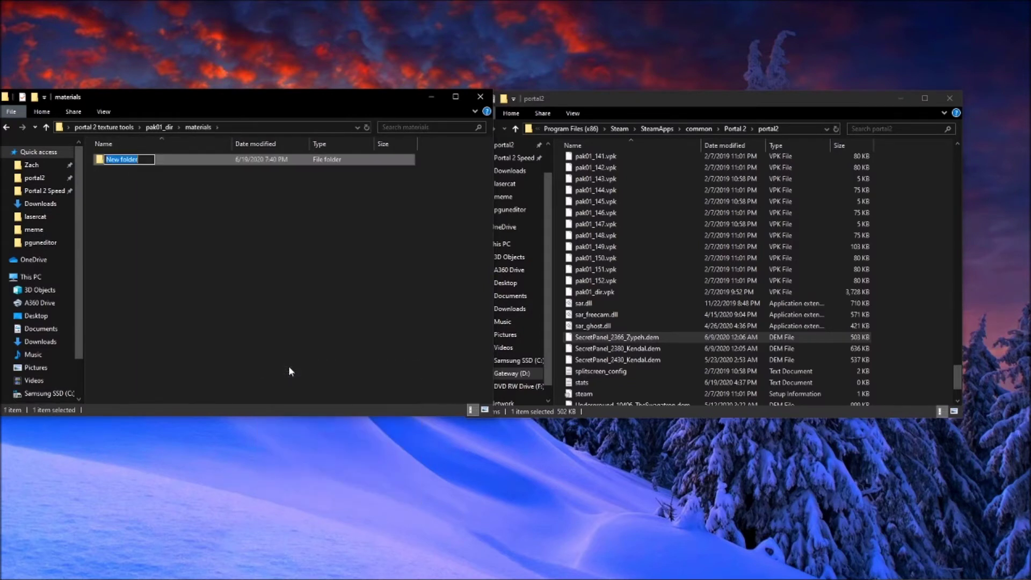
type("skybox")
key("Return")
key("alt+Up")
key("alt+Up")
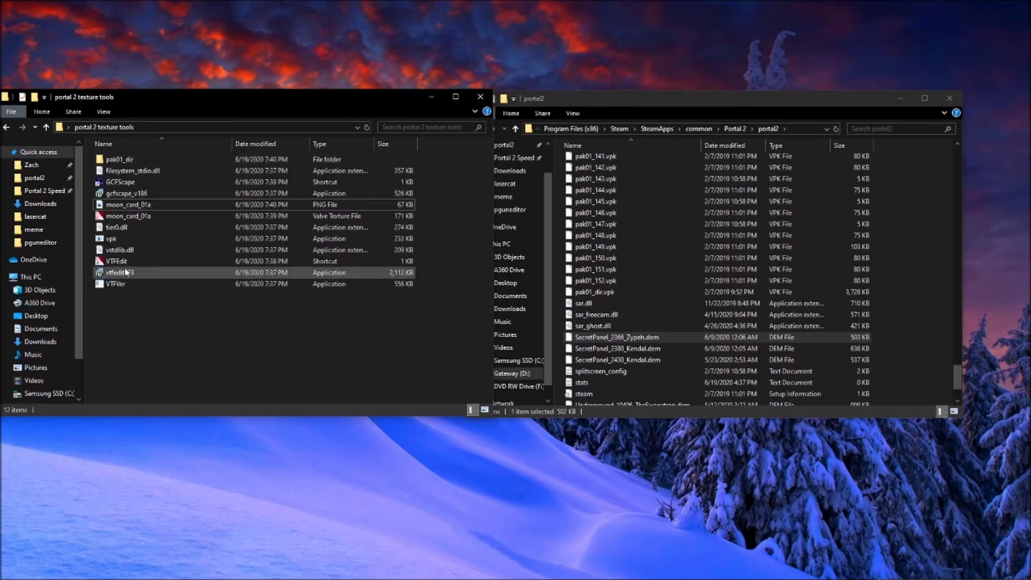
left_click(118, 261)
Import the edited moon_card_01a PNG into VTFEdit with default VTF options
double_click(120, 262)
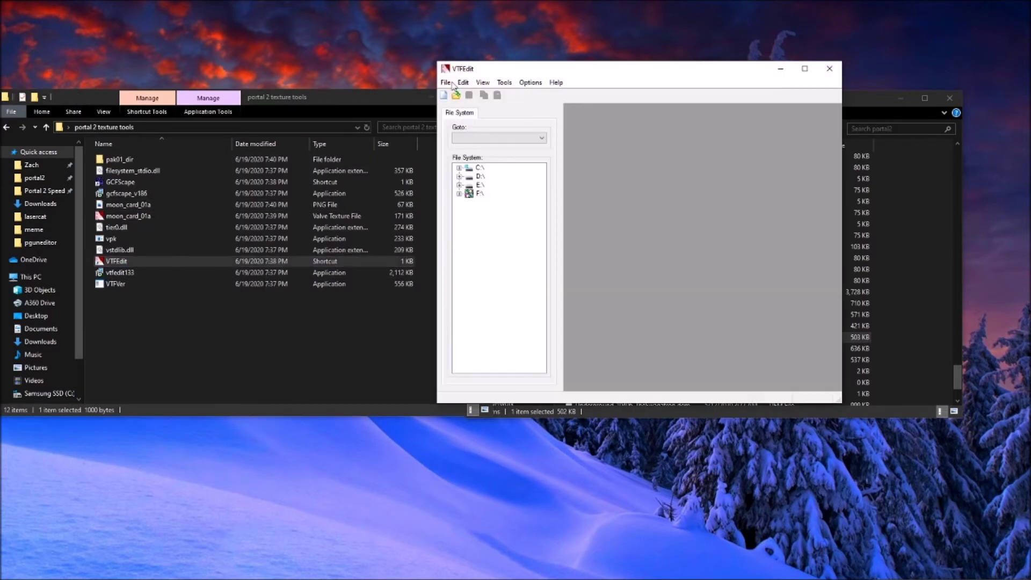
left_click(446, 82)
left_click(467, 150)
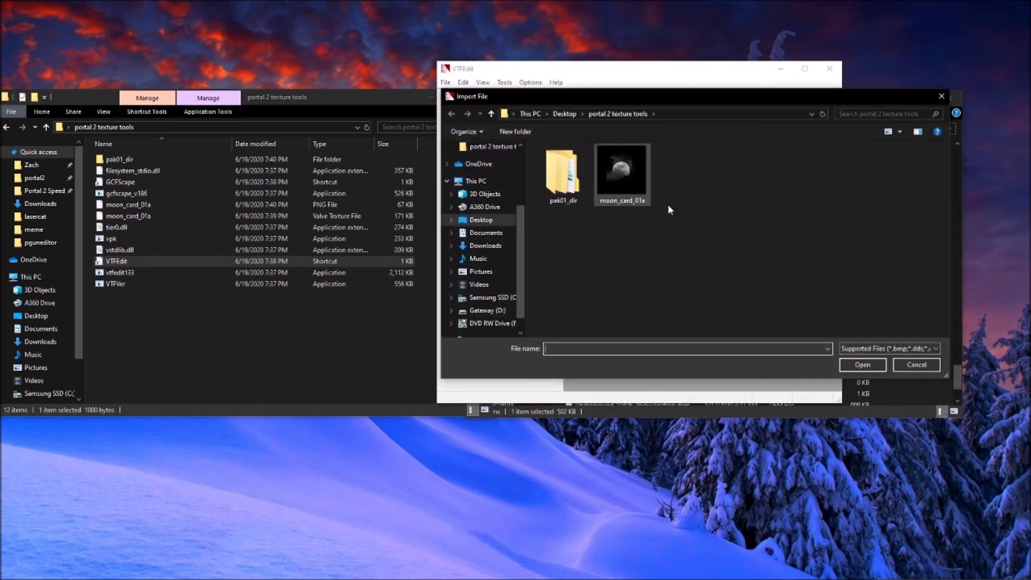
left_click(623, 195)
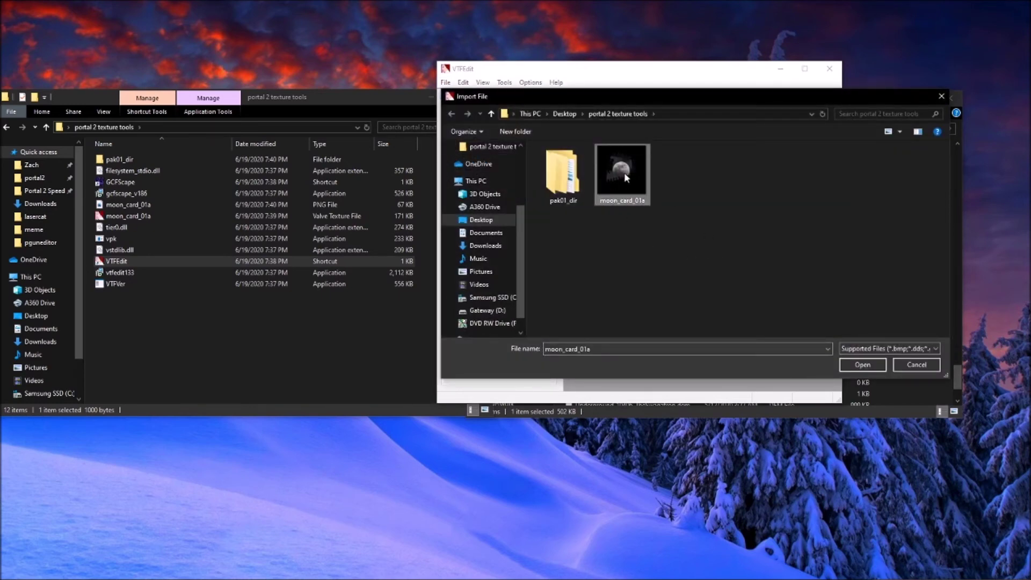
double_click(624, 172)
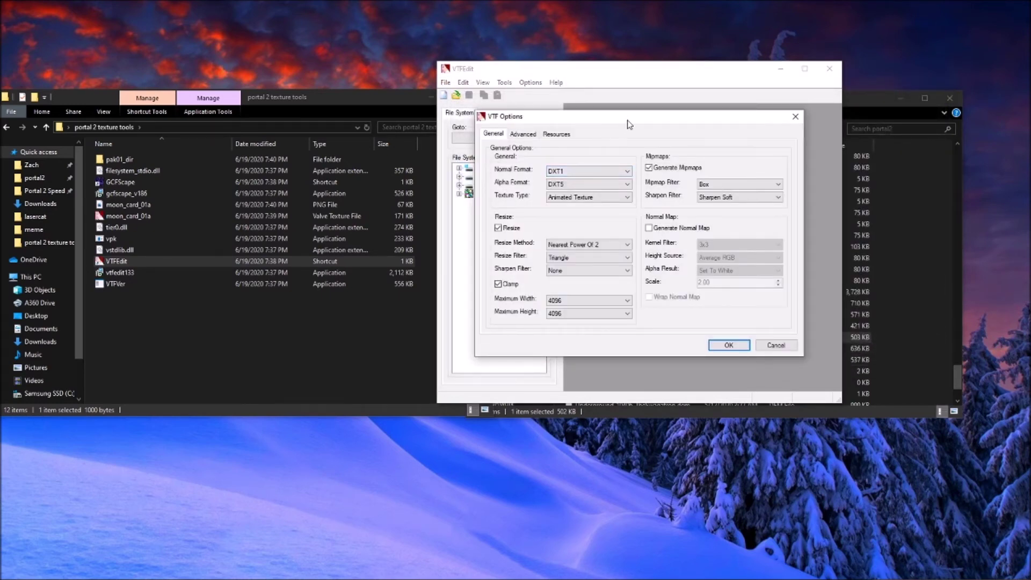
left_click(734, 347)
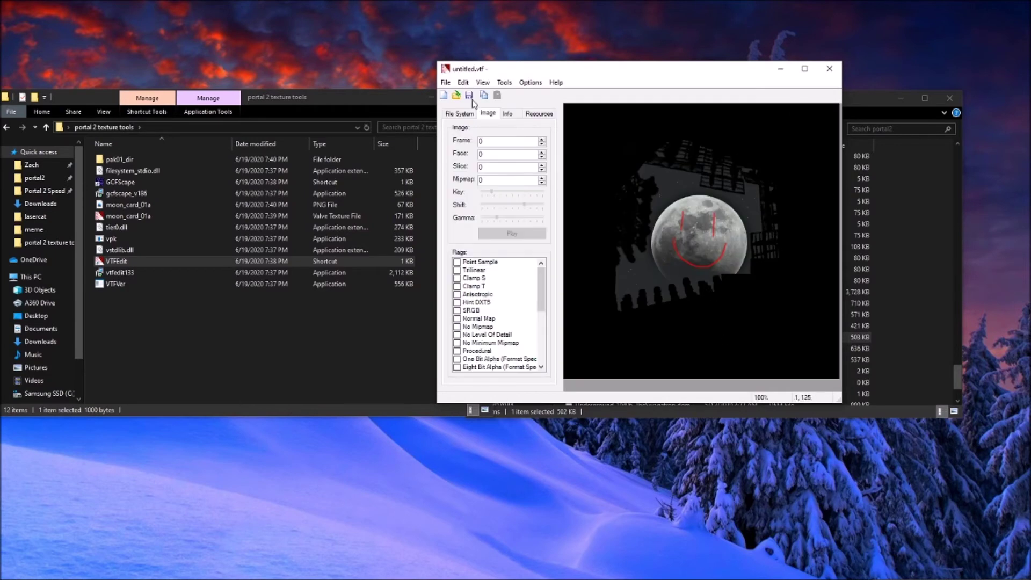
Save the texture over moon_card_01a.vtf, confirm replacement, and close VTFEdit
left_click(445, 83)
left_click(468, 132)
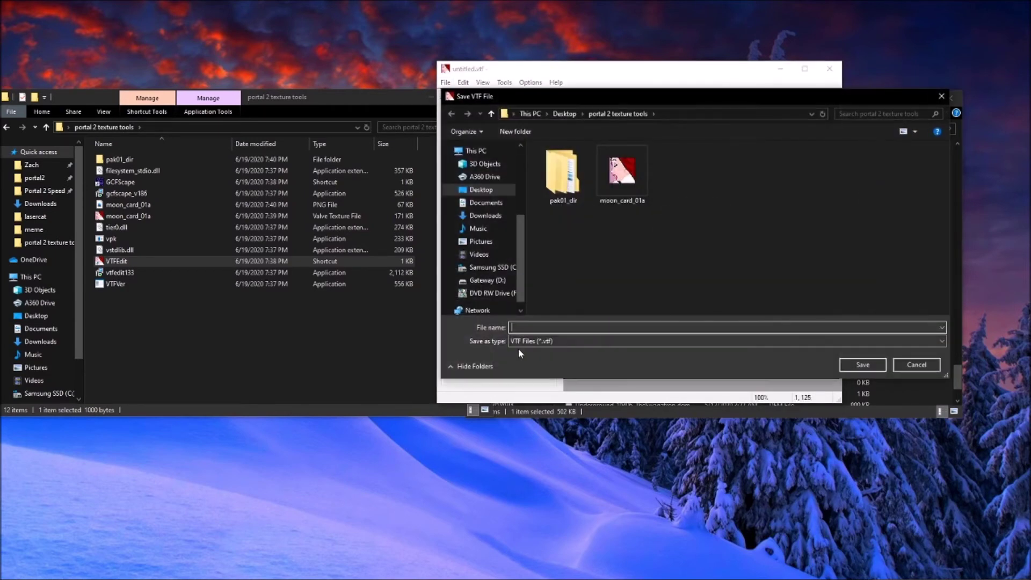
type("moon_c")
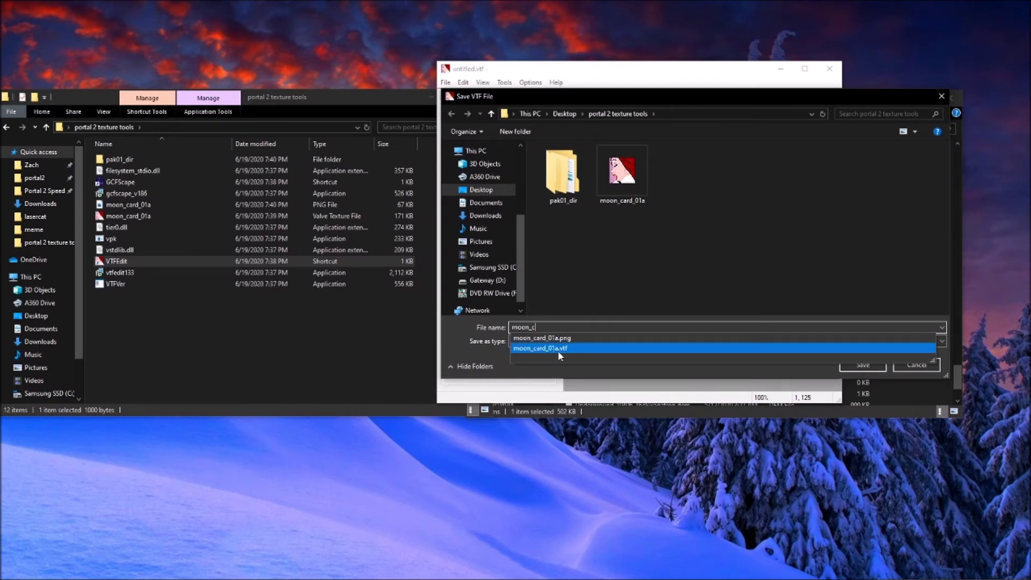
left_click(559, 351)
left_click(579, 328)
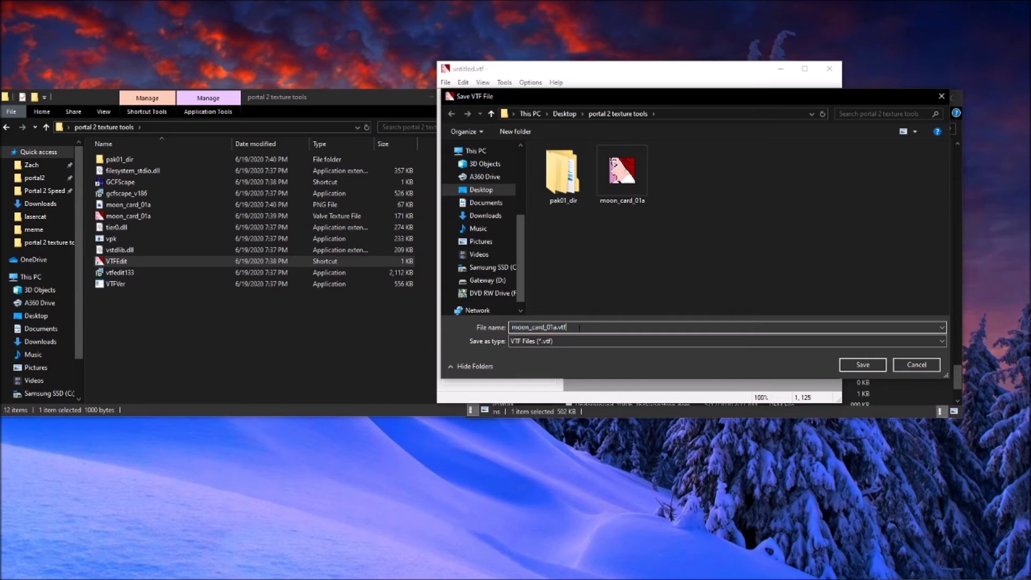
left_click(859, 364)
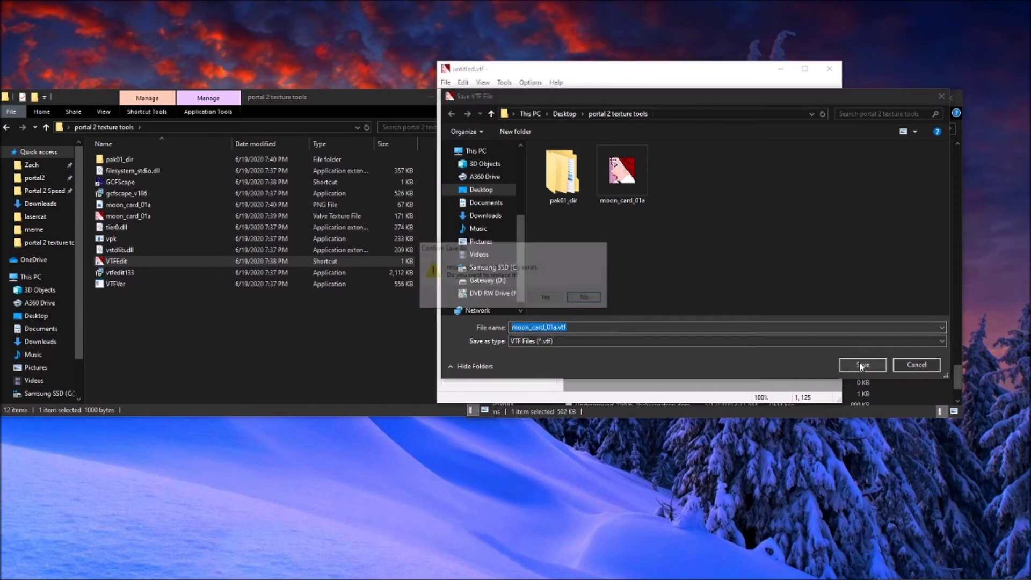
left_click(547, 299)
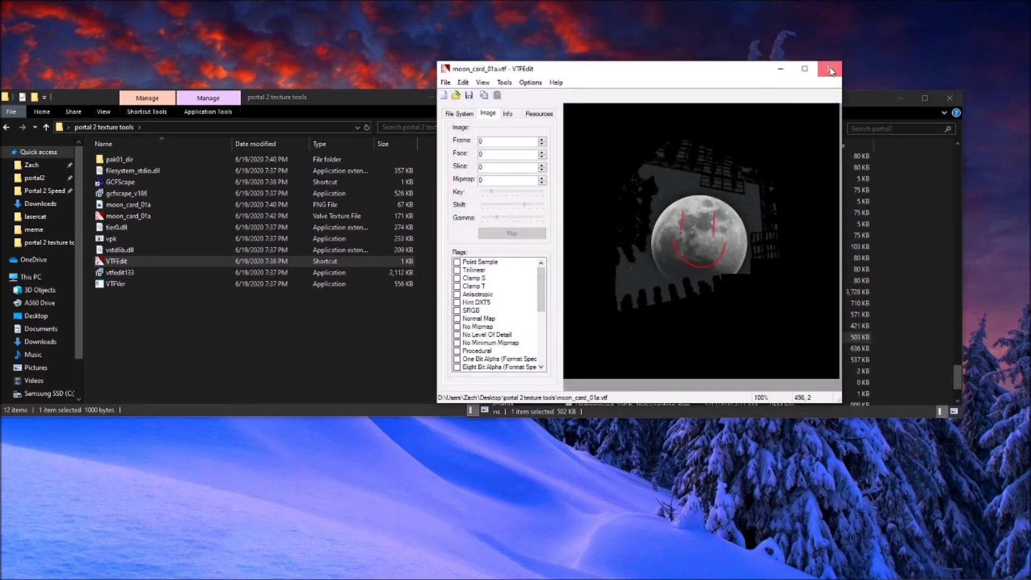
left_click(831, 68)
left_click(152, 217)
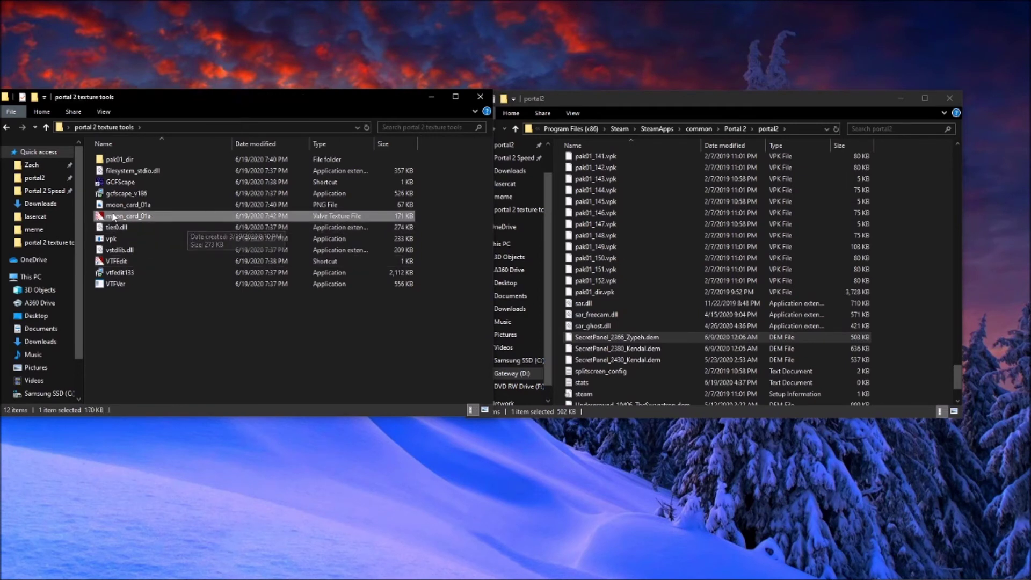
Paste moon_card_01a.vtf into the pak01_dir\materials\skybox folder
left_click(130, 160)
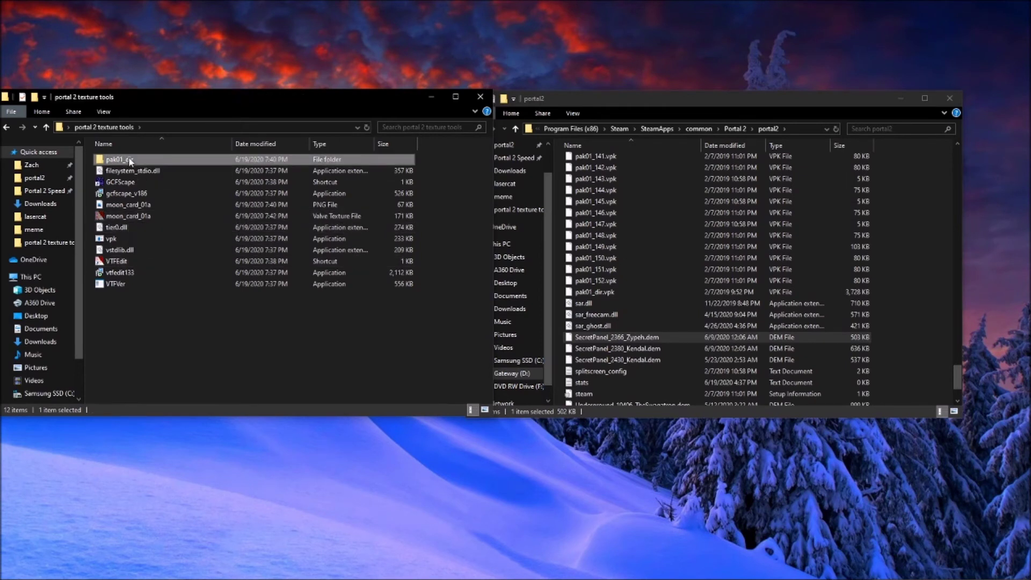
double_click(130, 160)
double_click(130, 158)
double_click(130, 158)
key("ctrl+v")
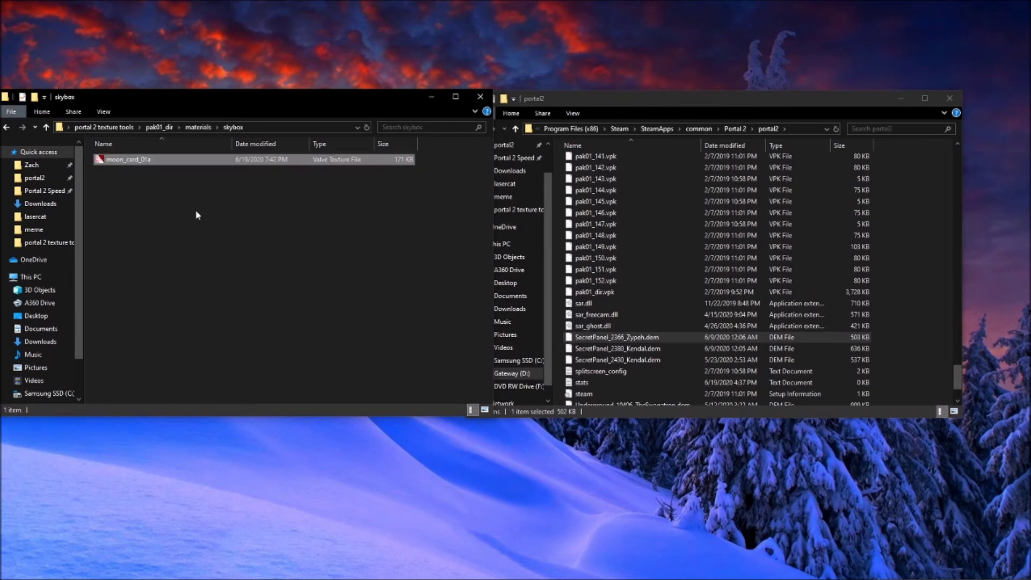
left_click(227, 206)
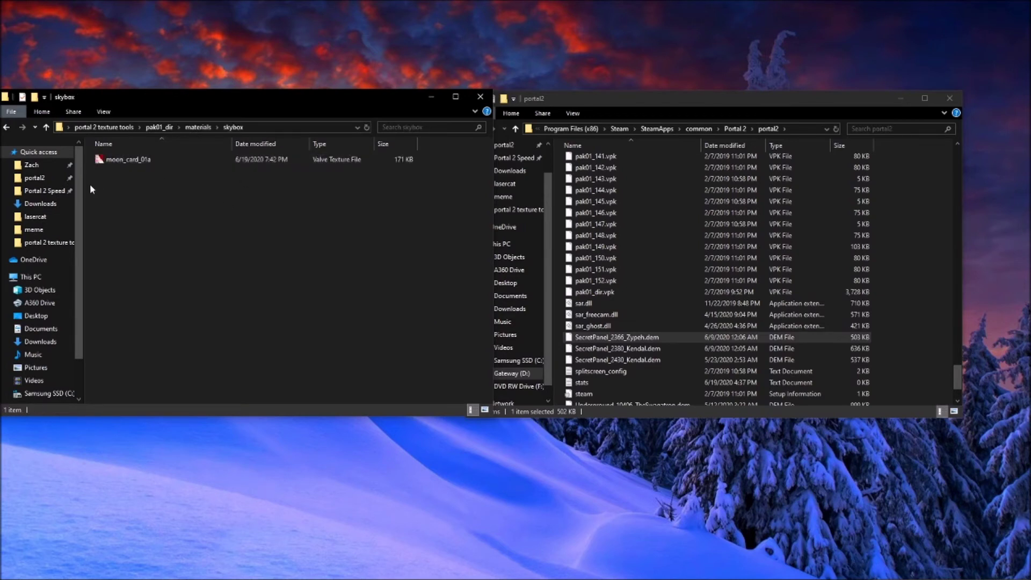
Drag the pak01_dir folder onto vpk.exe to build pak01_dir.vpk
left_click(158, 127)
left_click(115, 128)
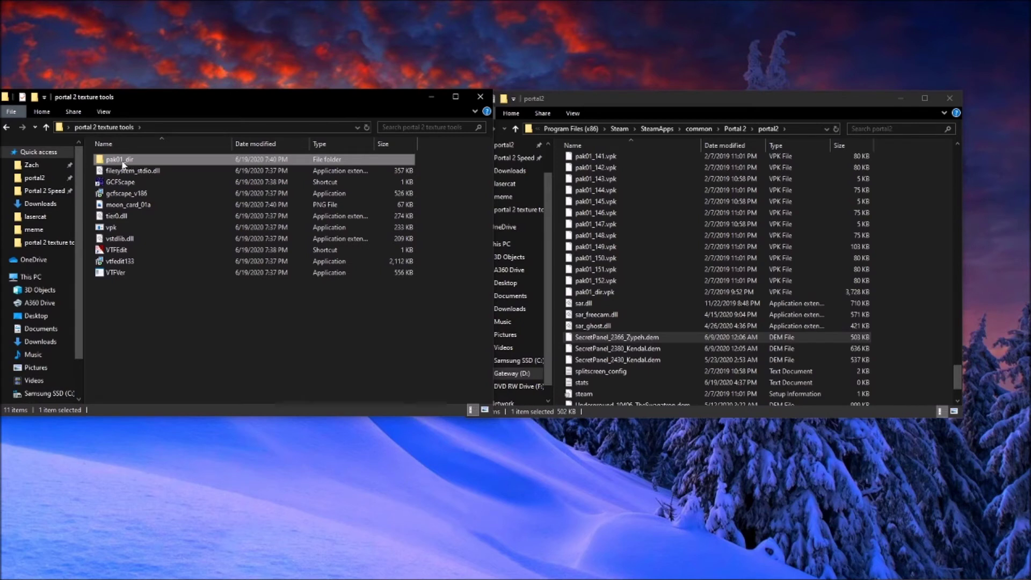
left_click_drag(123, 164, 127, 226)
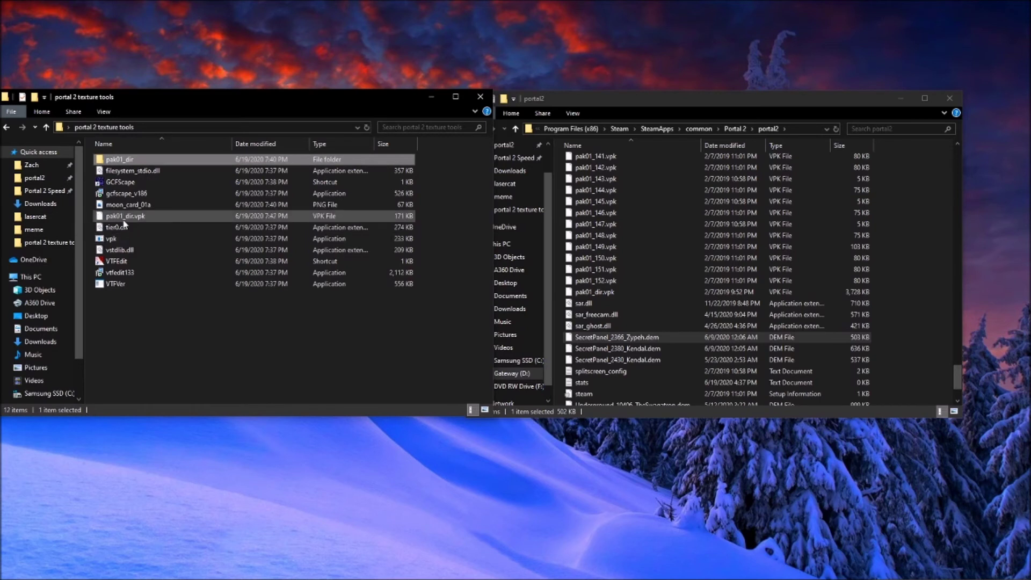
left_click(133, 217)
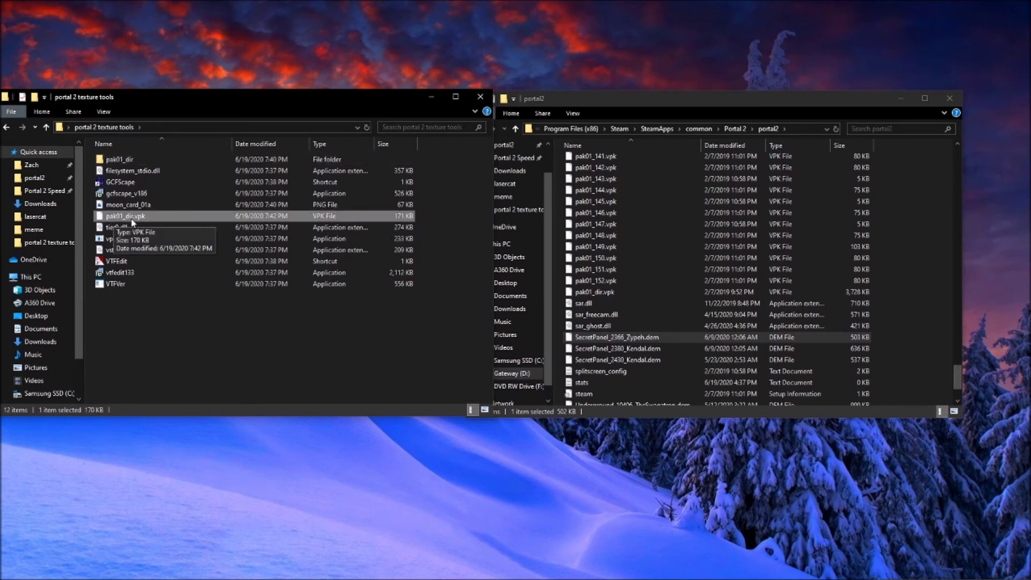
Move pak01_dir.vpk into the portal2_dlc3 folder and check pak01_dir's contents
left_click_drag(131, 218, 596, 293)
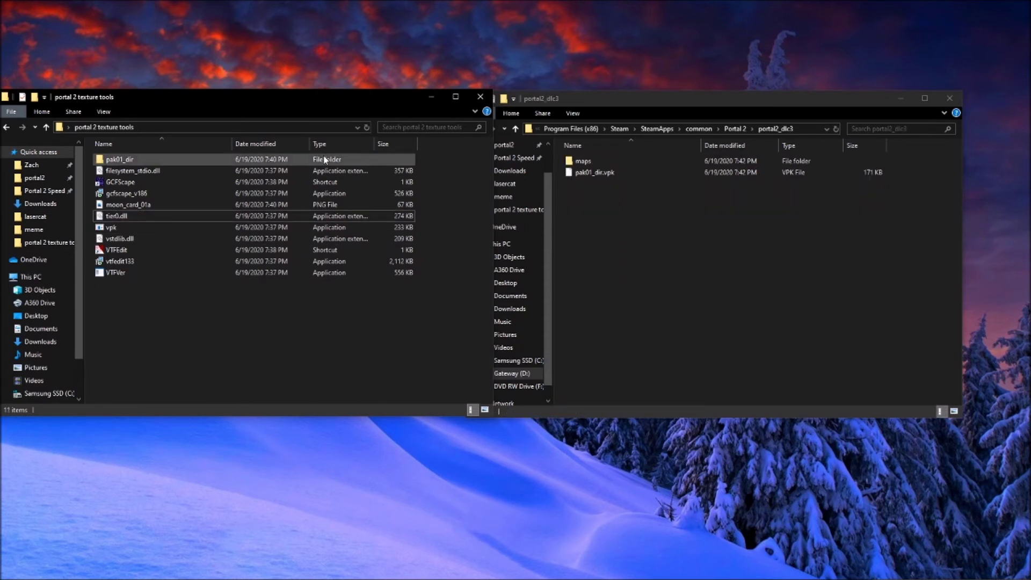
double_click(186, 159)
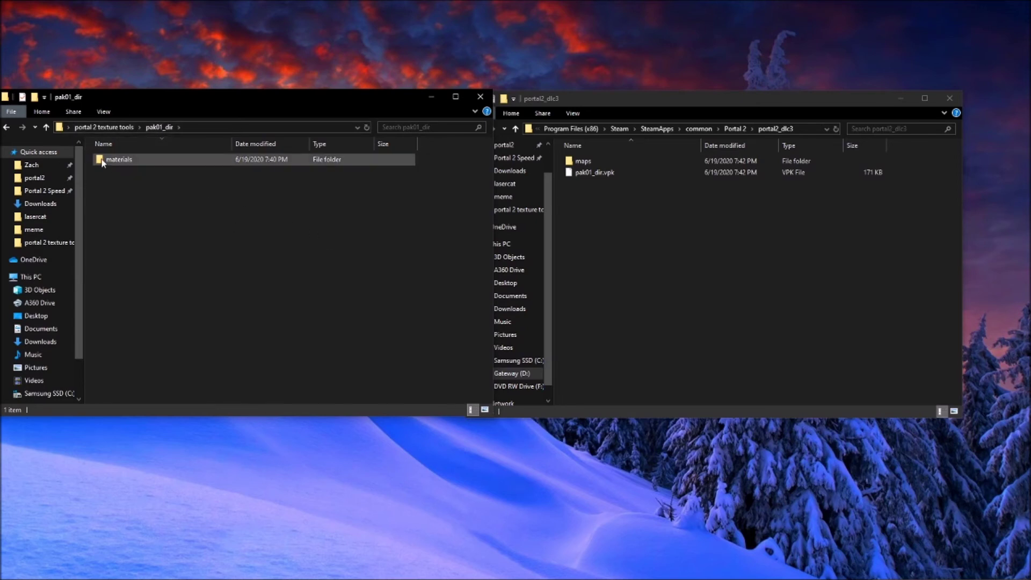
left_click(109, 126)
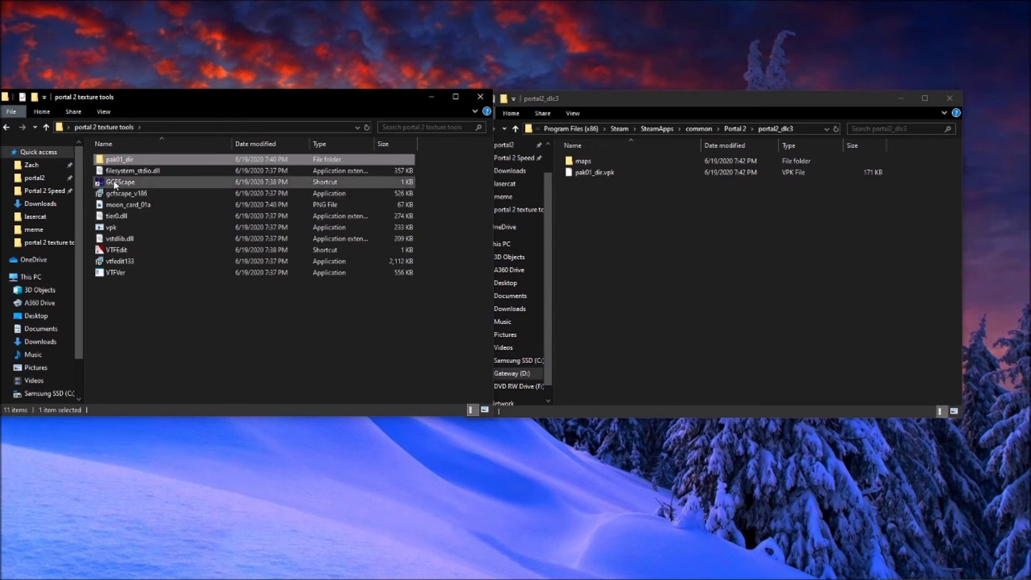
mouse_move(116, 160)
left_mouse_down()
mouse_move(133, 212)
mouse_move(108, 231)
mouse_move(120, 162)
left_mouse_up()
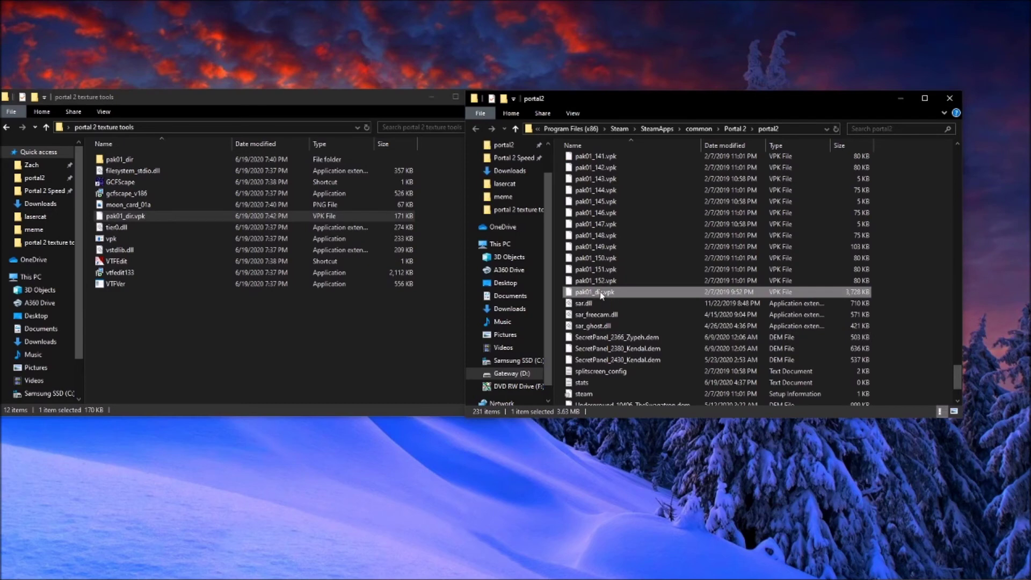
Create and open a new portal2_dlc3 folder inside the Portal 2 game folder
left_click(736, 129)
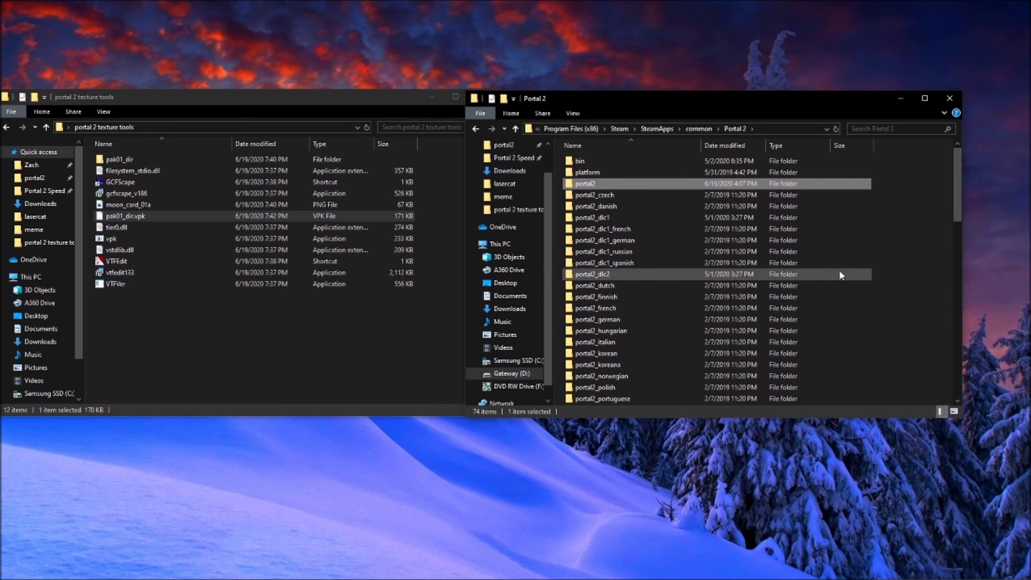
right_click(865, 263)
right_click(908, 235)
mouse_move(948, 410)
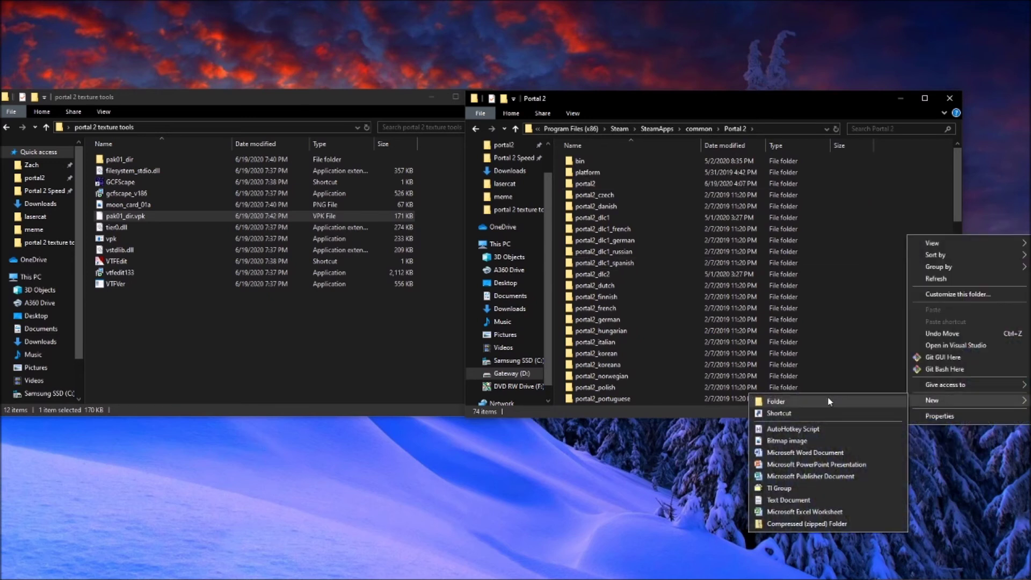
left_click(829, 401)
type("portal2_dlc3")
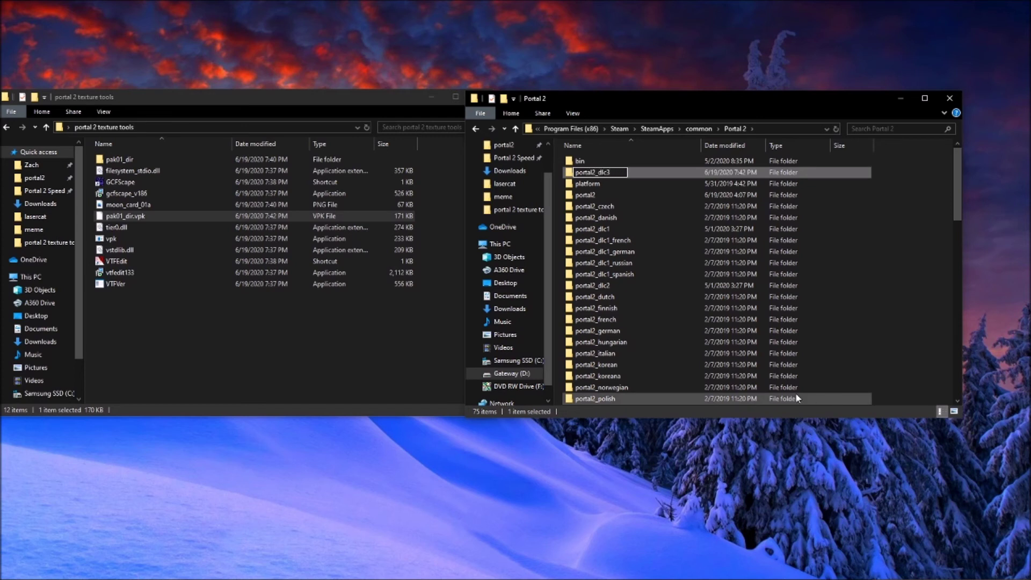
key("Return")
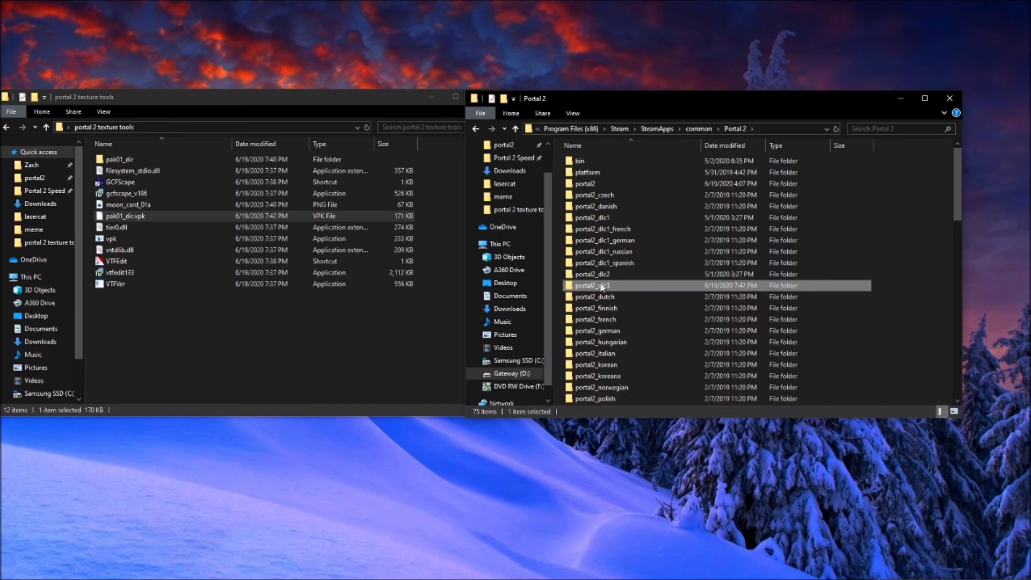
key("Return")
Move pak01_dir.vpk into portal2_dlc3 and launch Portal 2 from the taskbar
left_click(138, 217)
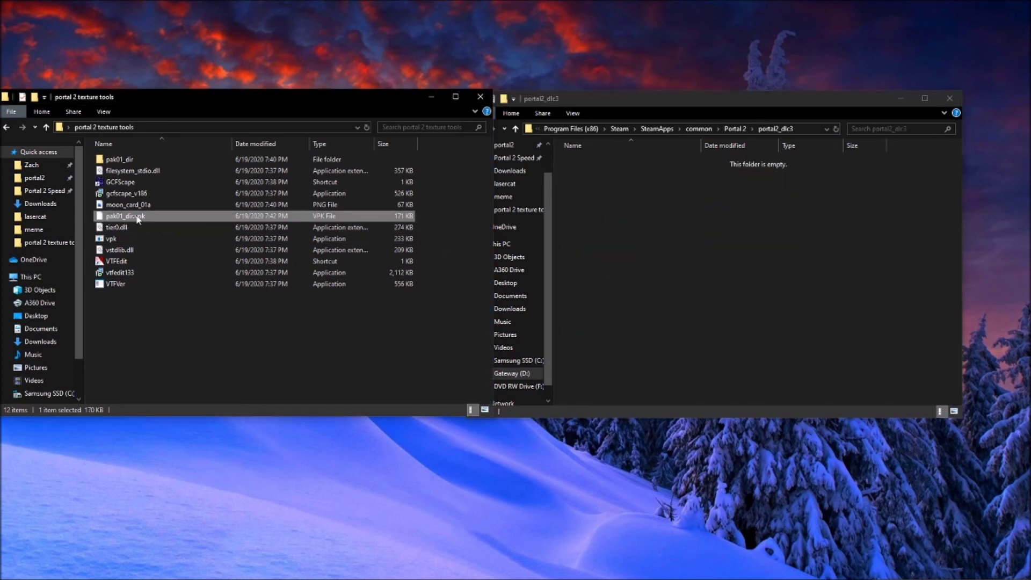
left_click_drag(123, 218, 713, 314)
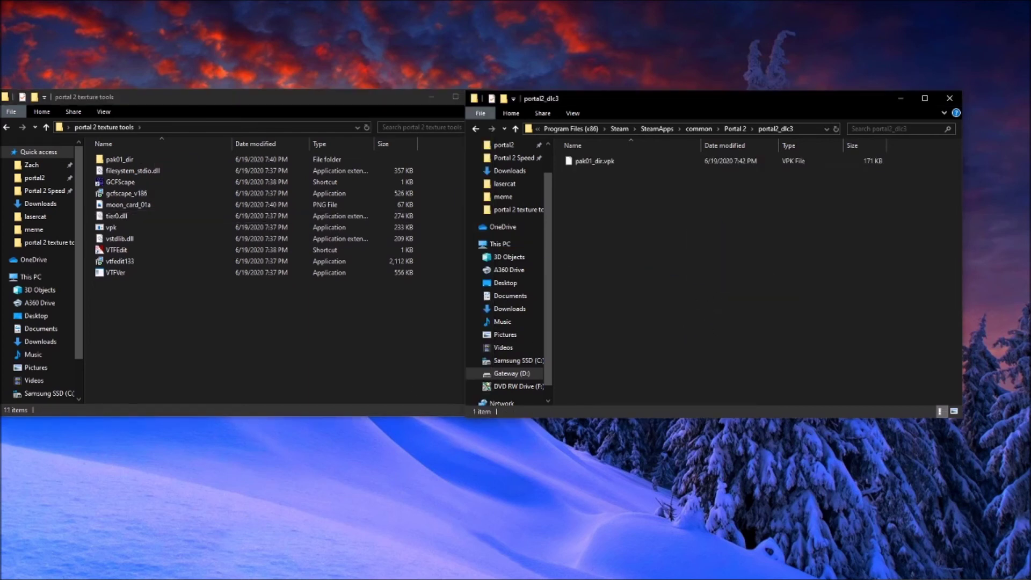
left_click(196, 570)
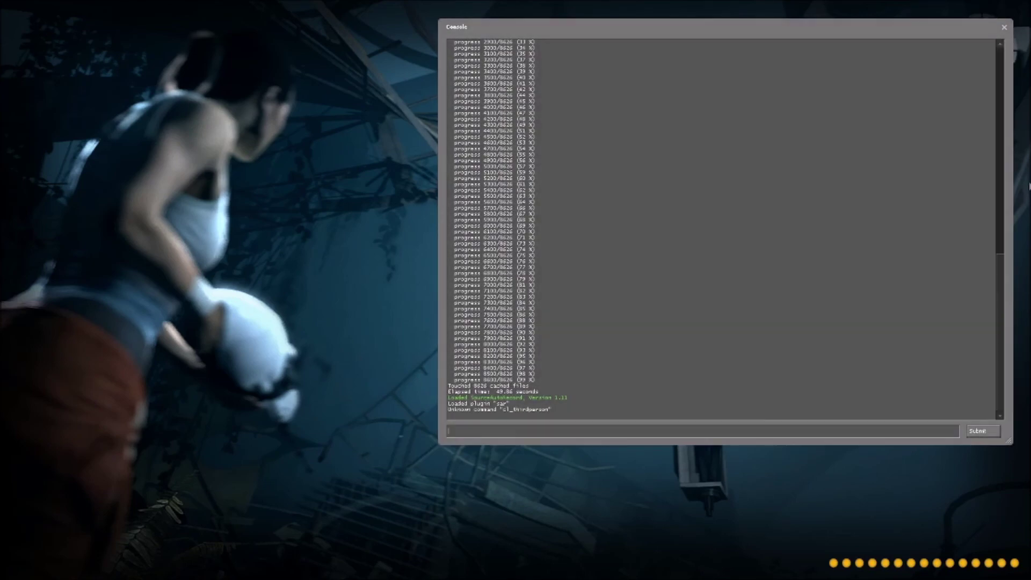
Quit and restart the game, then load map sp_a4_finale4 from the console
type("uit")
key("Return")
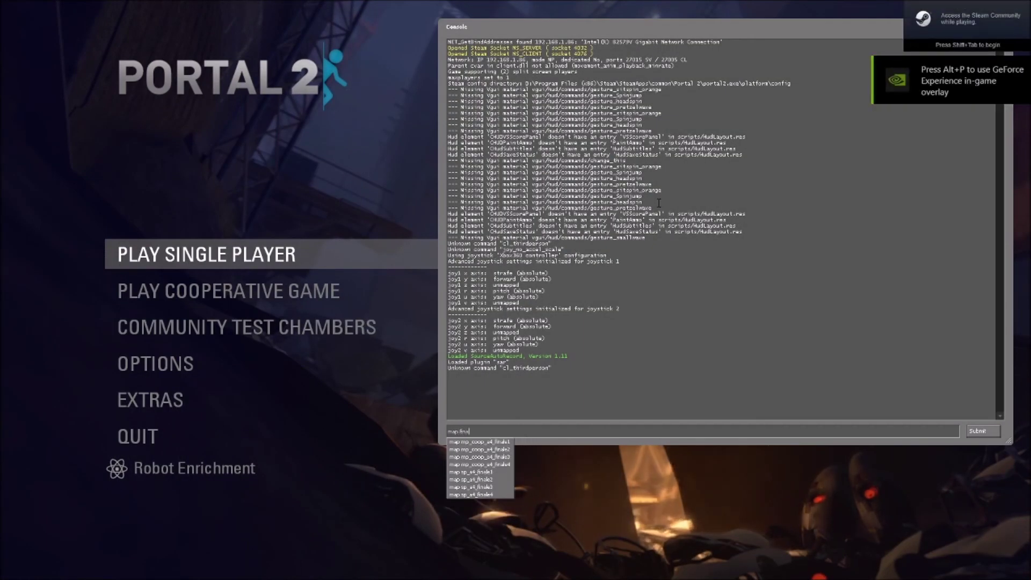
key("BackSpace")
key("BackSpace")
key("BackSpace")
key("BackSpace")
type("sp_")
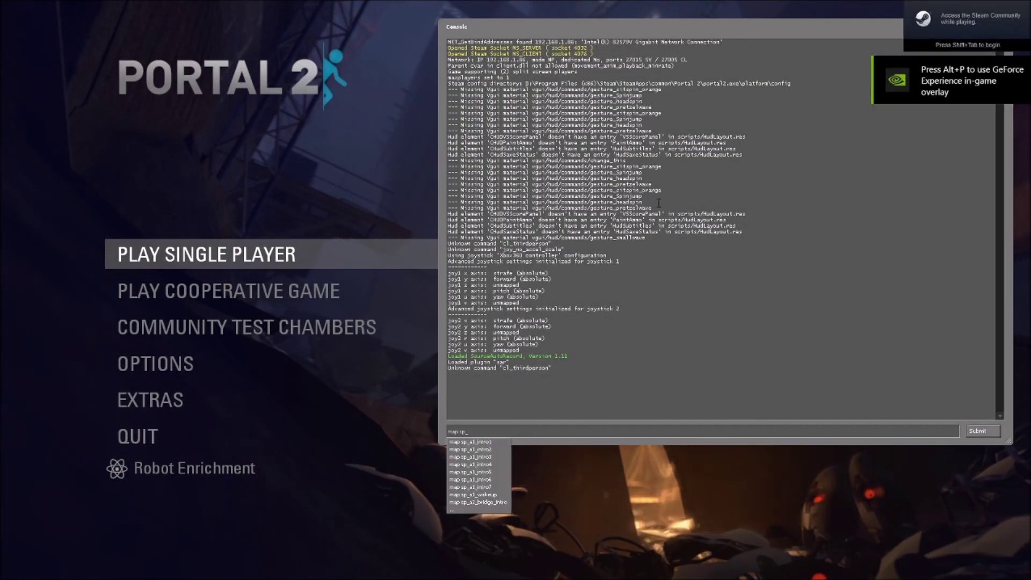
type("a4_finale4")
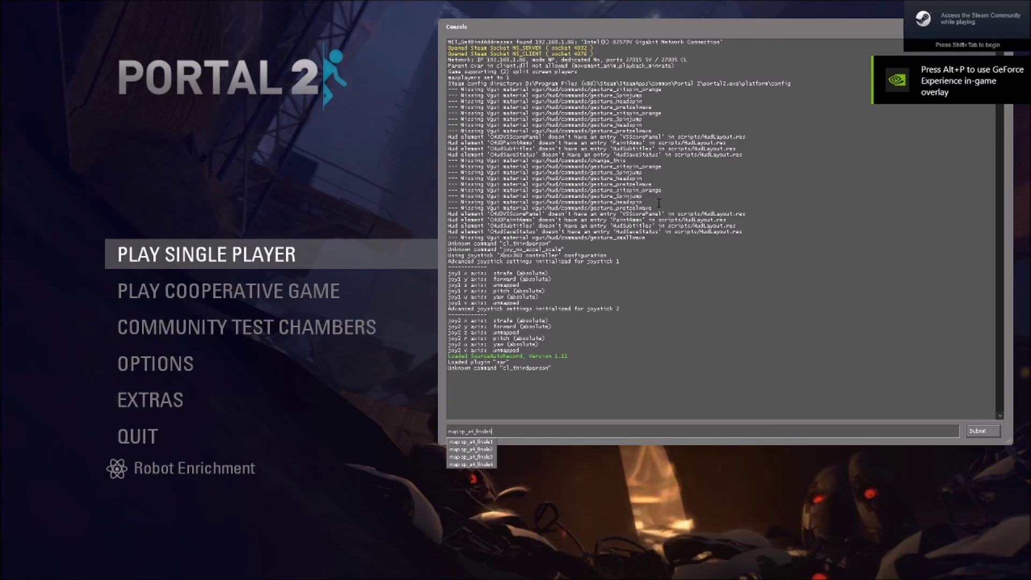
key("Return")
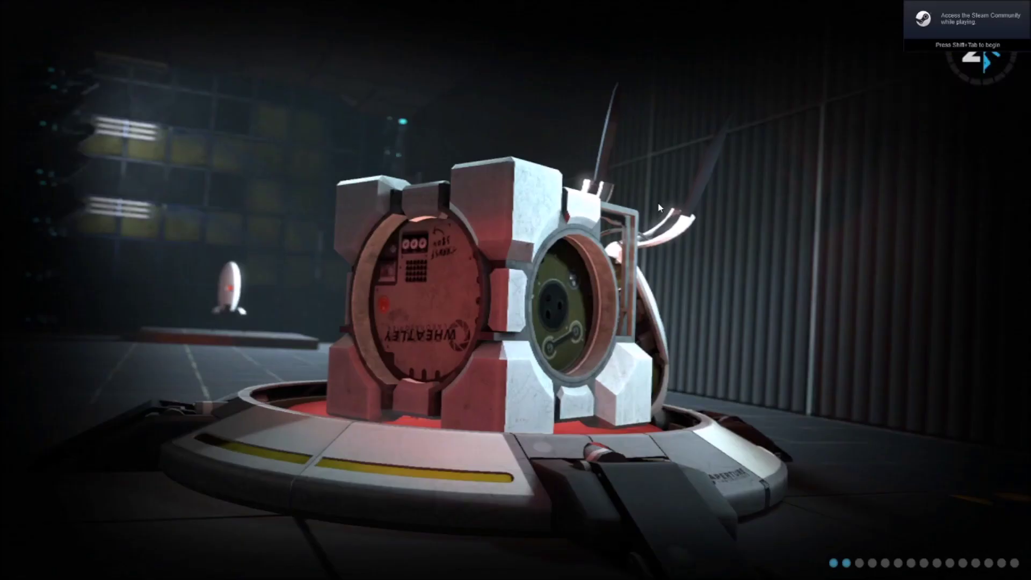